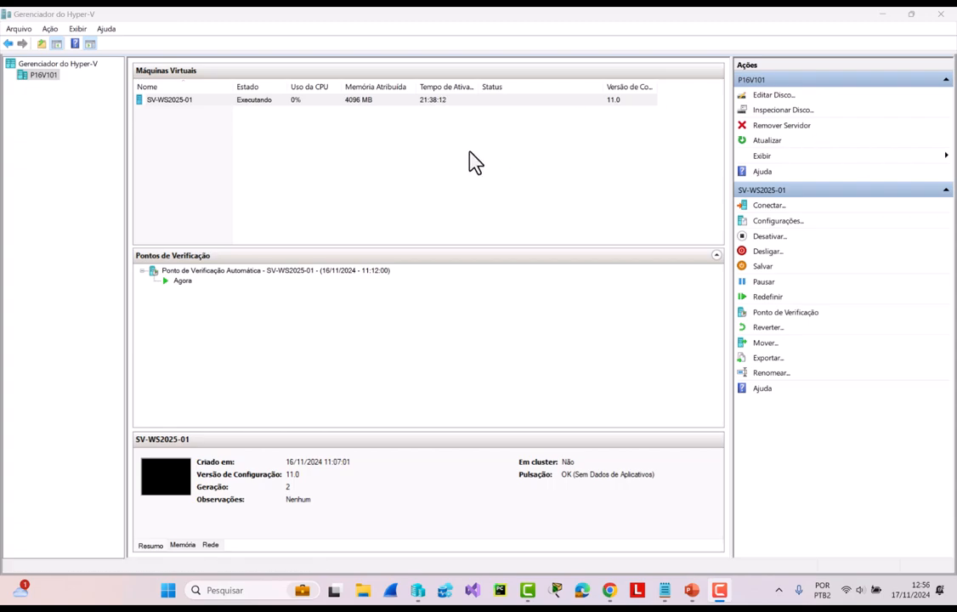
# Connect to the SV-WS2025-01 virtual machine with the display size set to full screen.
pyautogui.click(213, 104)
pyautogui.rightClick(214, 107)
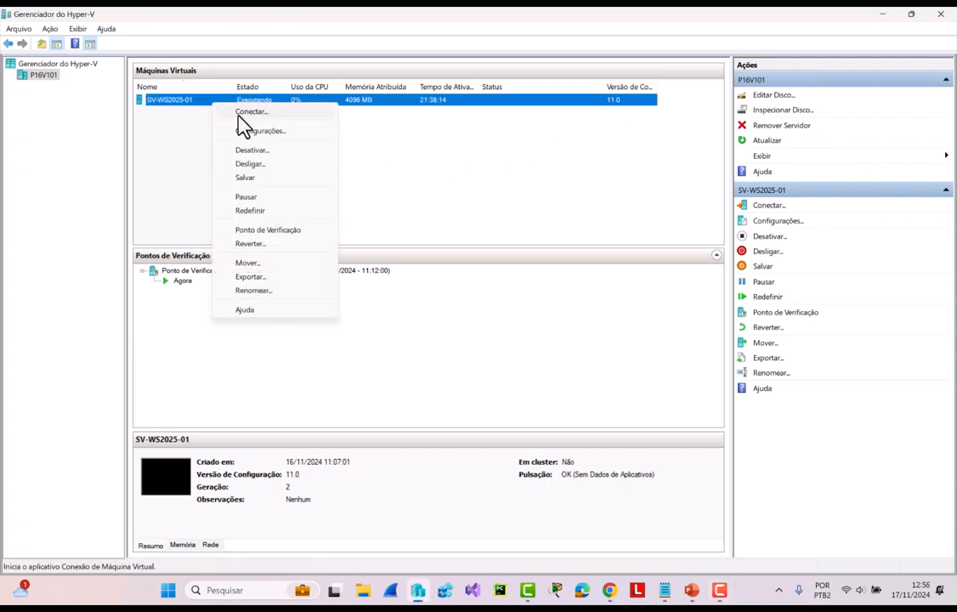
pyautogui.click(240, 113)
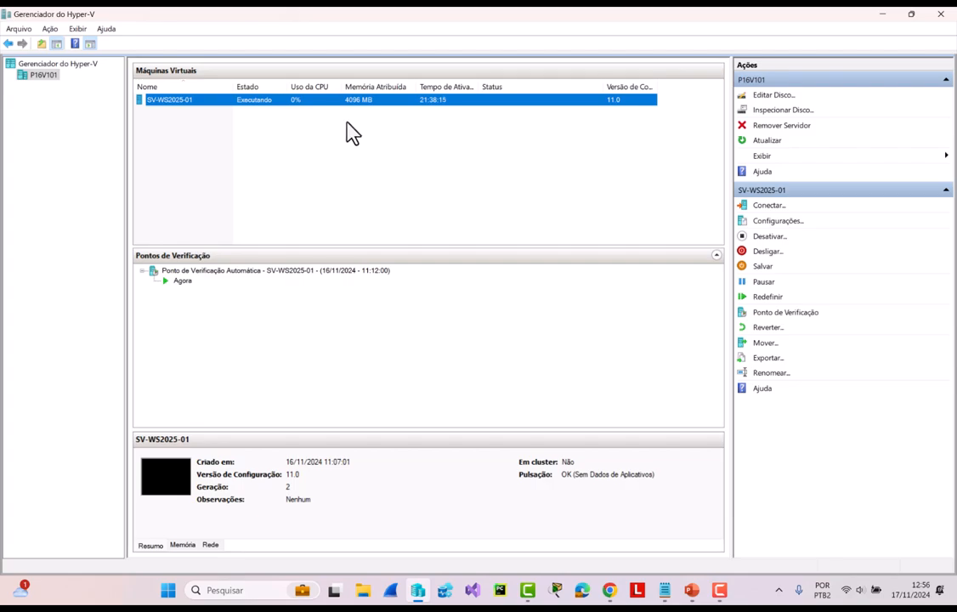
pyautogui.moveTo(334, 241); pyautogui.dragTo(405, 249)
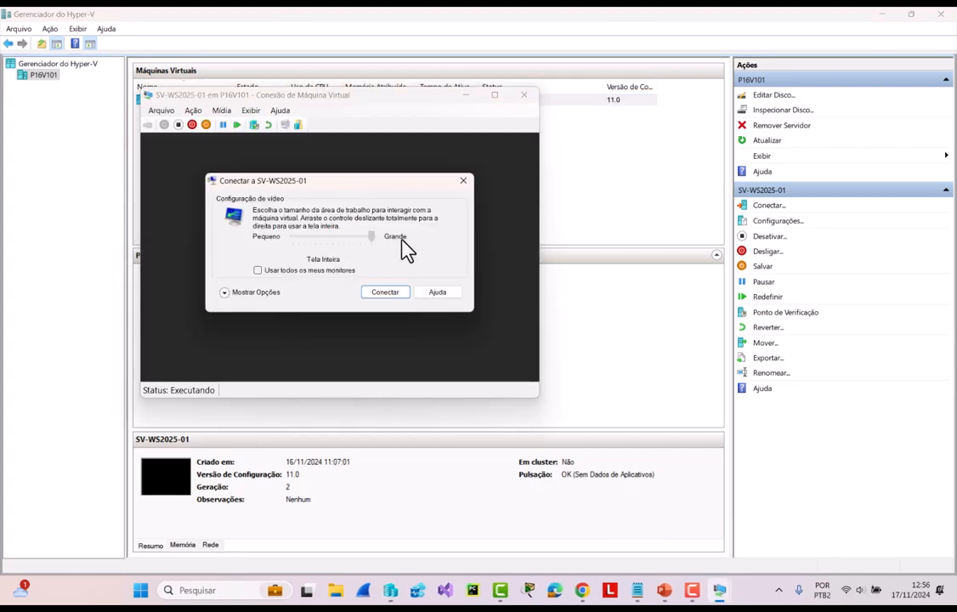
pyautogui.click(386, 293)
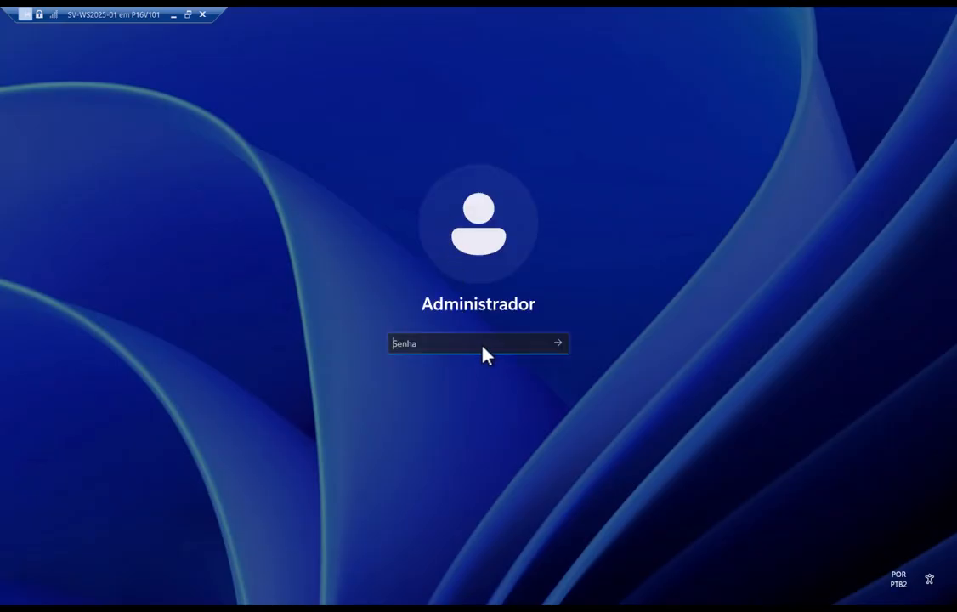
# Enter the account password to sign in to the server as Administrador.
pyautogui.write('•••••••••')
pyautogui.click(543, 345)
pyautogui.click(558, 344)
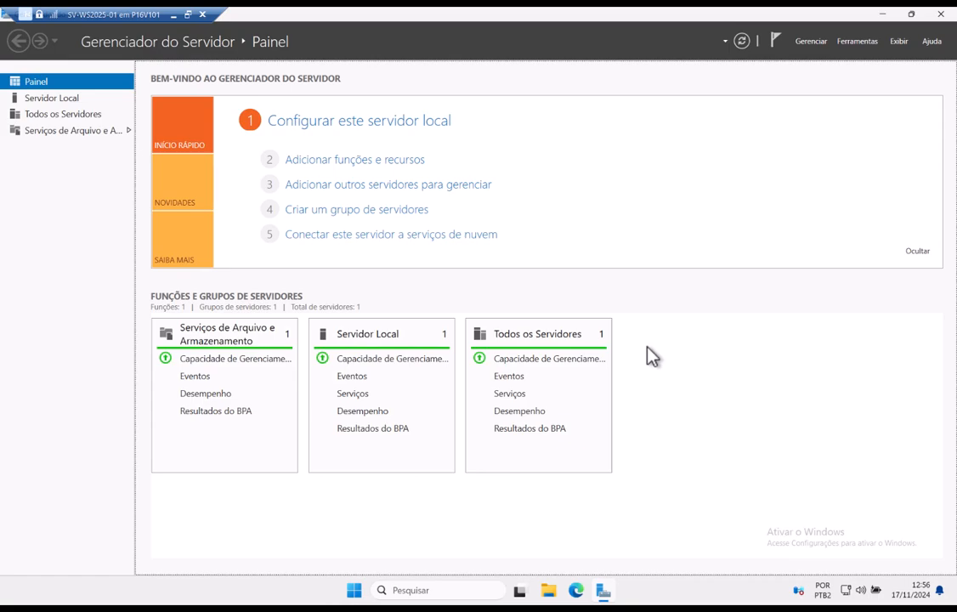
# Rename the local server to SRV-AD-01, leaving it in the WORKGROUP workgroup.
pyautogui.click(52, 98)
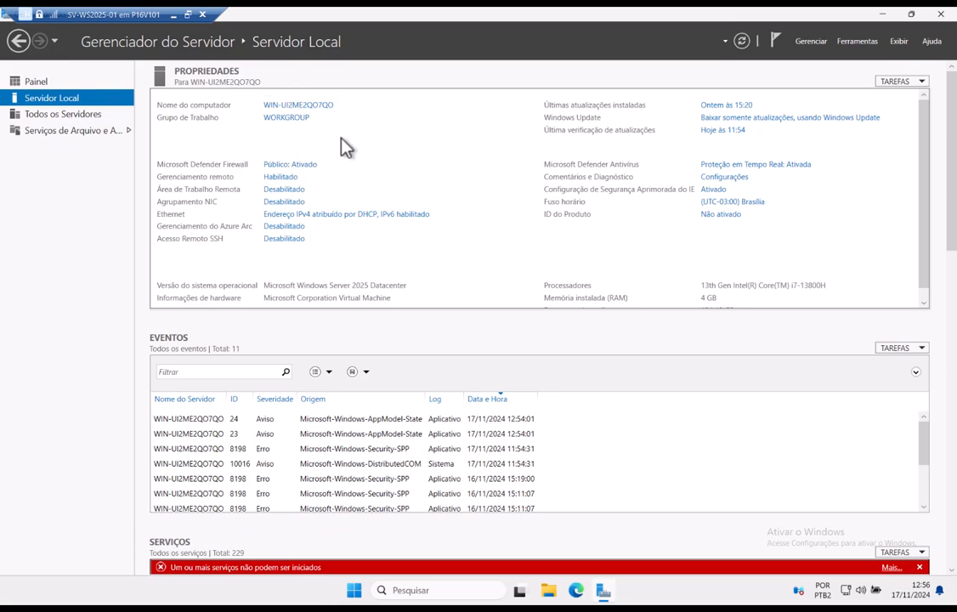
pyautogui.click(301, 108)
pyautogui.moveTo(238, 60); pyautogui.dragTo(480, 134)
pyautogui.click(514, 264)
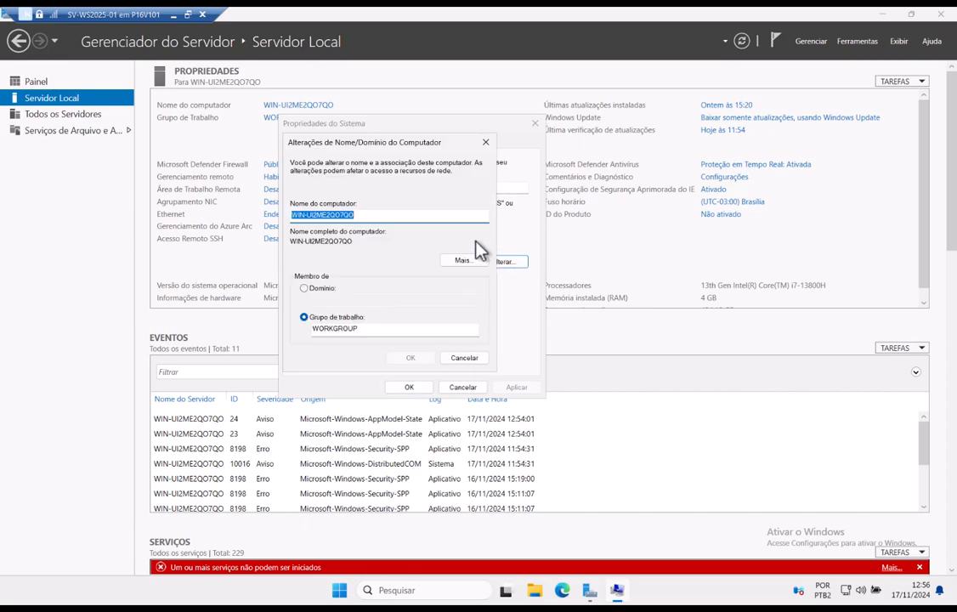
pyautogui.write('SV')
pyautogui.press('BackSpace')
pyautogui.write('RV-AD-01')
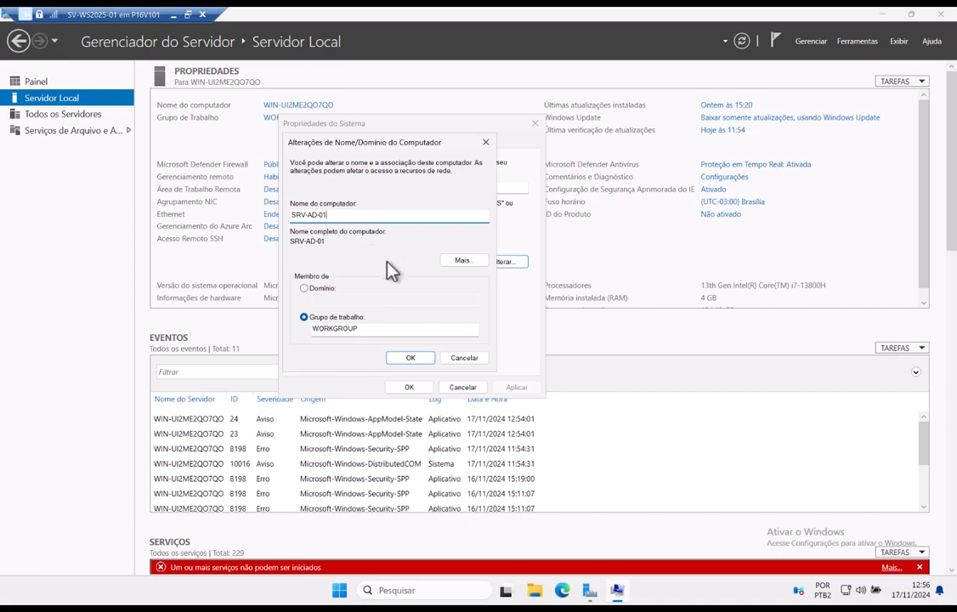
pyautogui.click(422, 360)
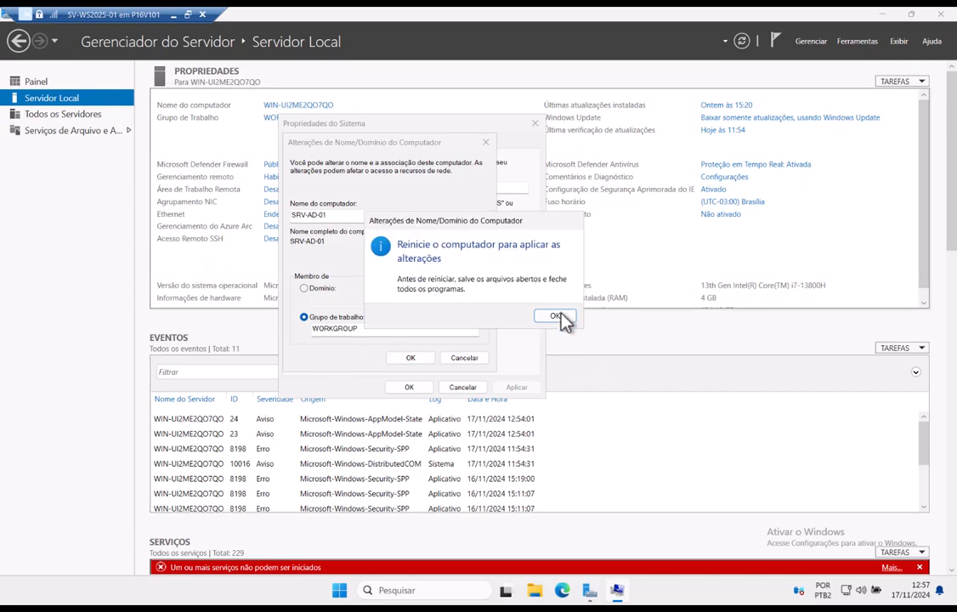
pyautogui.click(556, 318)
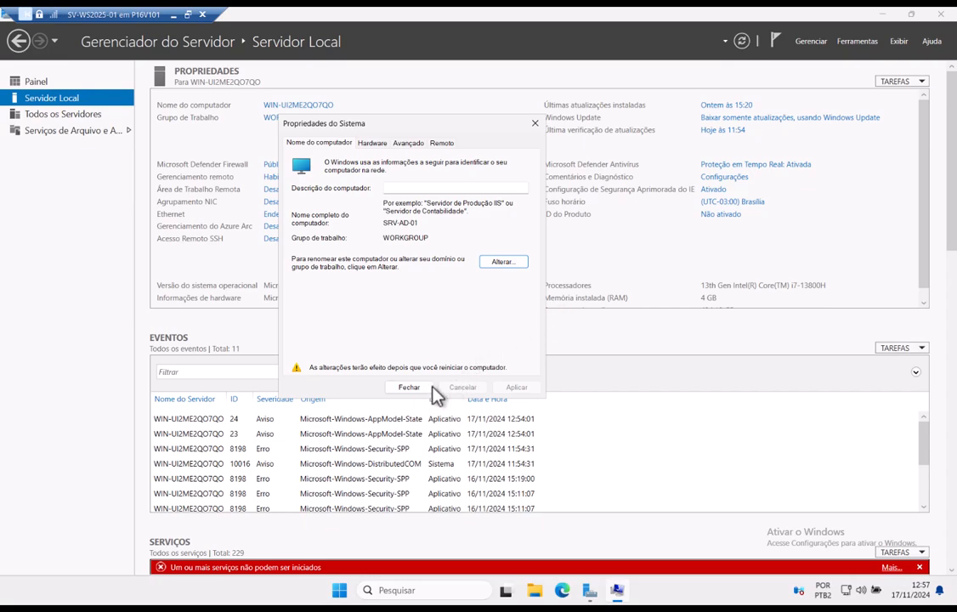
# Restart the server to apply the new computer name and close the virtual machine connection window.
pyautogui.click(411, 387)
pyautogui.click(460, 315)
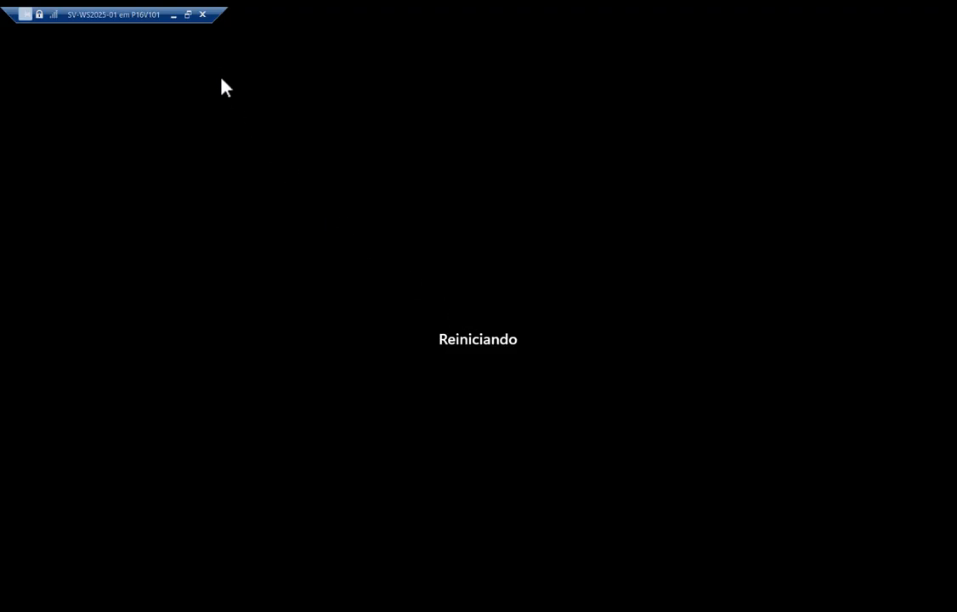
pyautogui.click(191, 15)
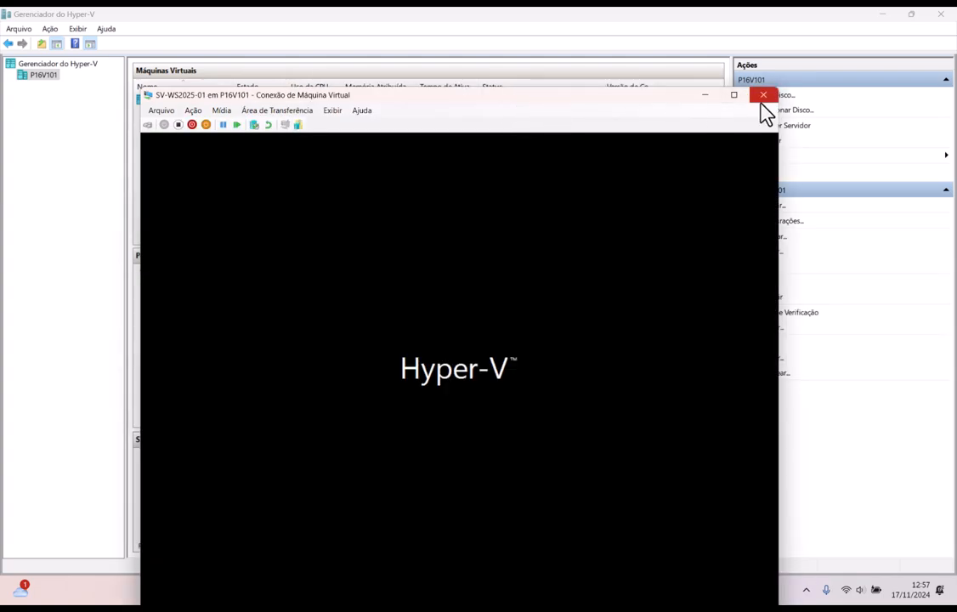
pyautogui.click(762, 96)
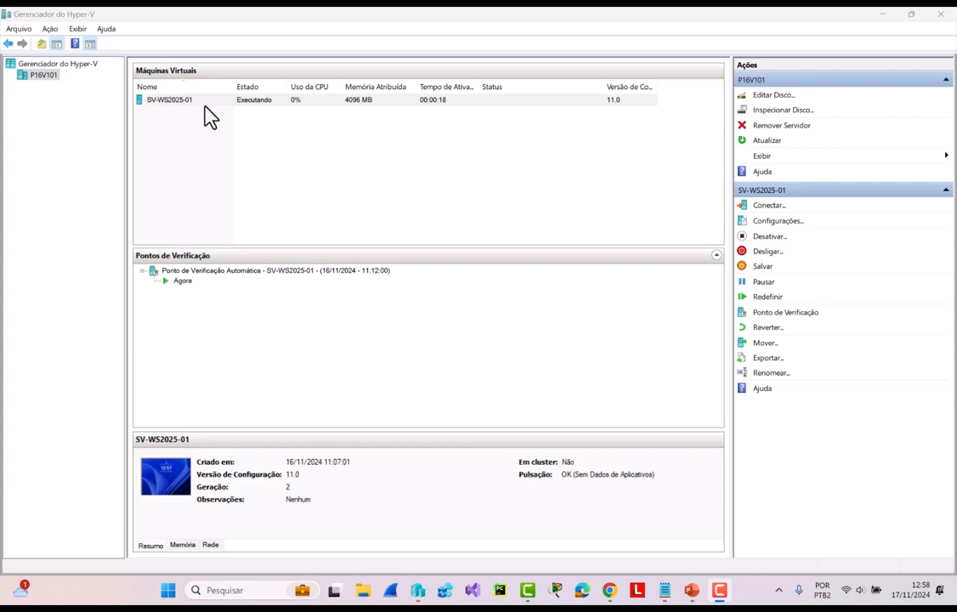
pyautogui.click(217, 129)
pyautogui.click(252, 146)
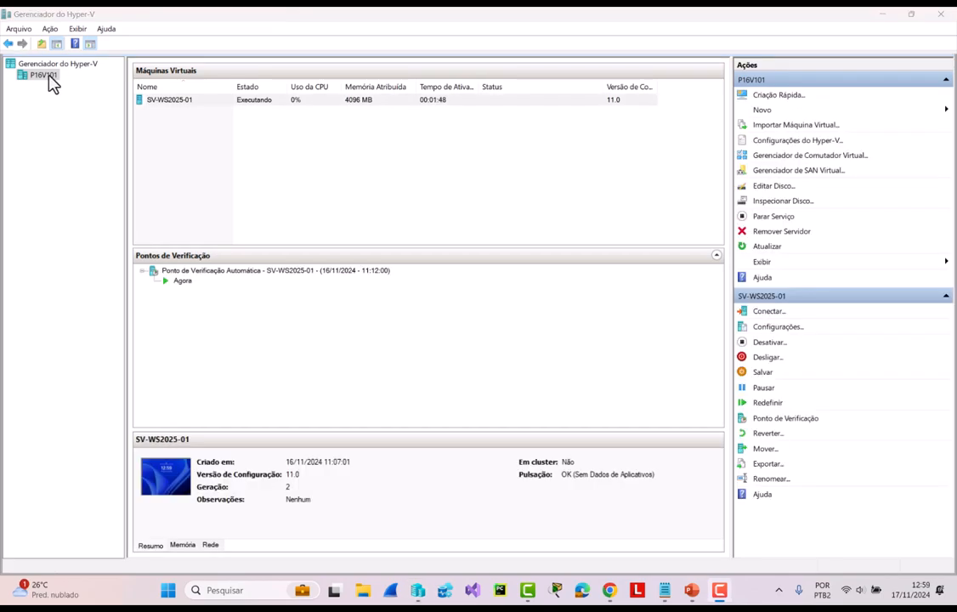
# Create a new virtual switch of the Particular (private) type on host P16V101.
pyautogui.rightClick(50, 81)
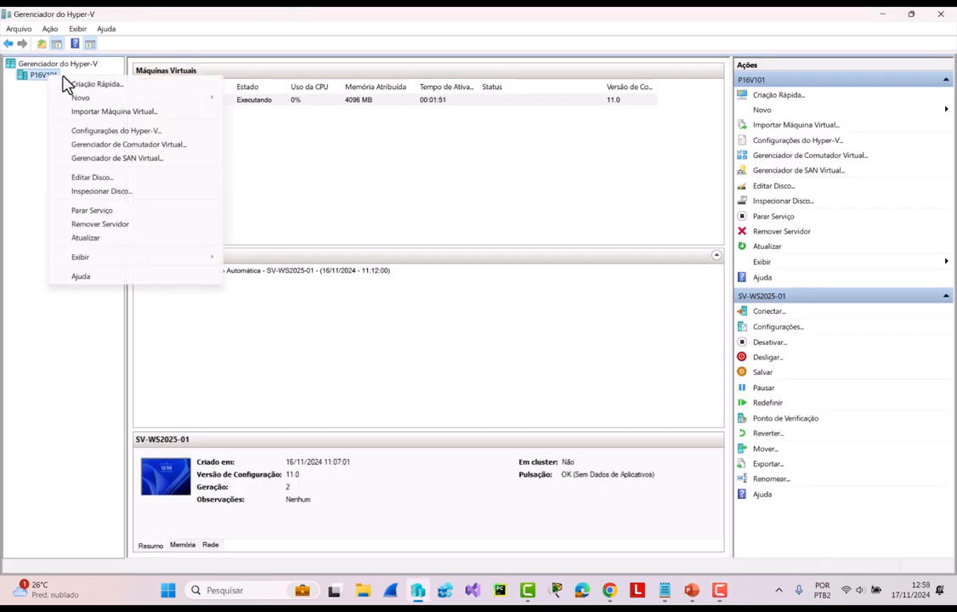
pyautogui.click(169, 146)
pyautogui.moveTo(521, 85); pyautogui.dragTo(353, 99)
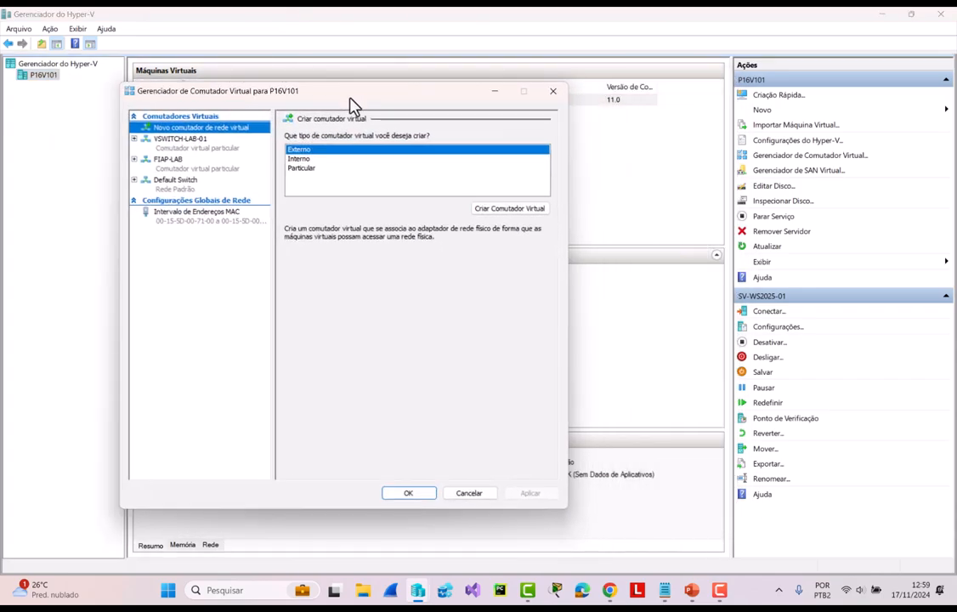
pyautogui.click(303, 168)
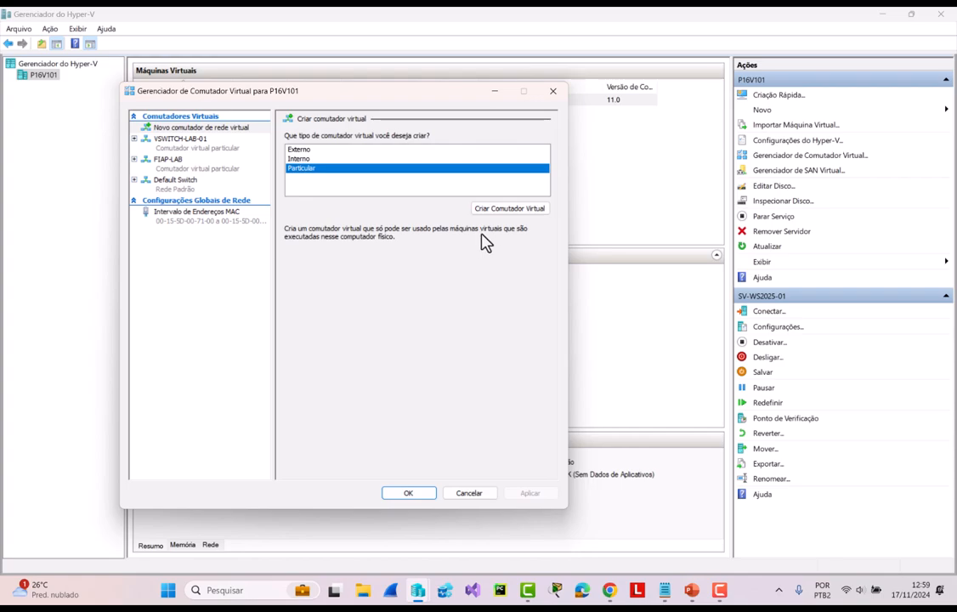
pyautogui.click(503, 209)
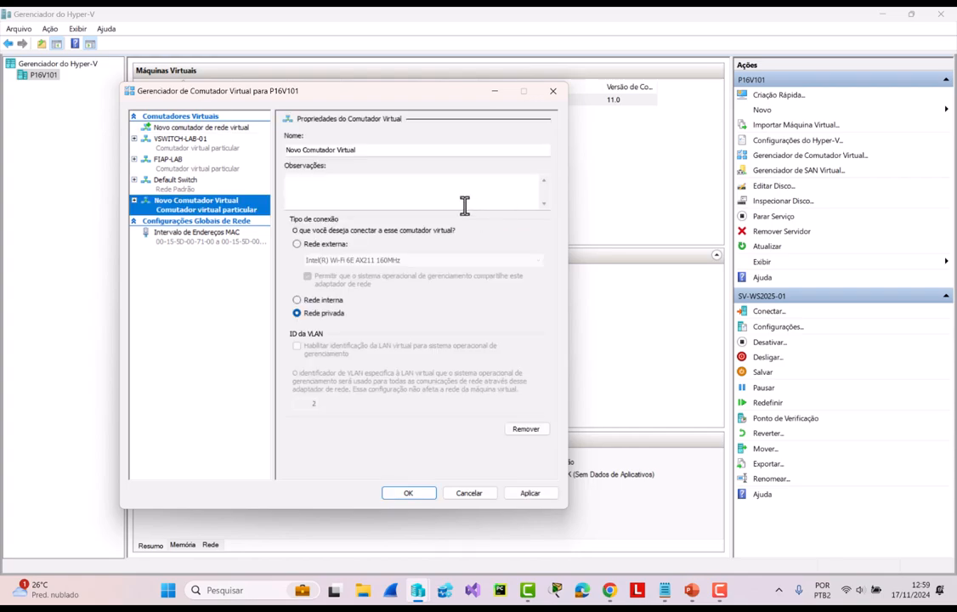
# Name the new private switch POPOVICI-LAB, apply the change and close the virtual switch manager.
pyautogui.moveTo(384, 150); pyautogui.dragTo(276, 149)
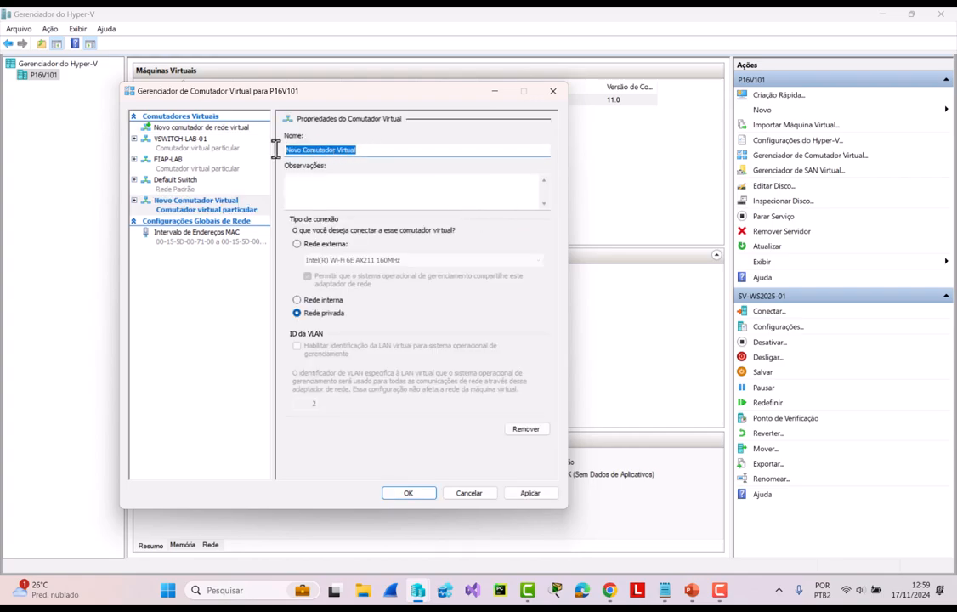
pyautogui.write('POPOVICI')
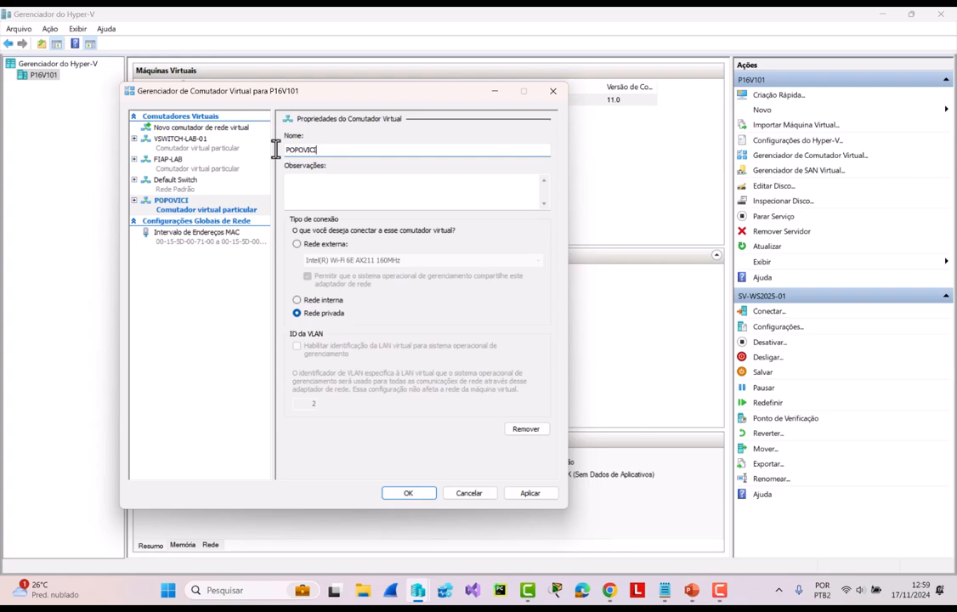
pyautogui.write('-LAB')
pyautogui.click(533, 497)
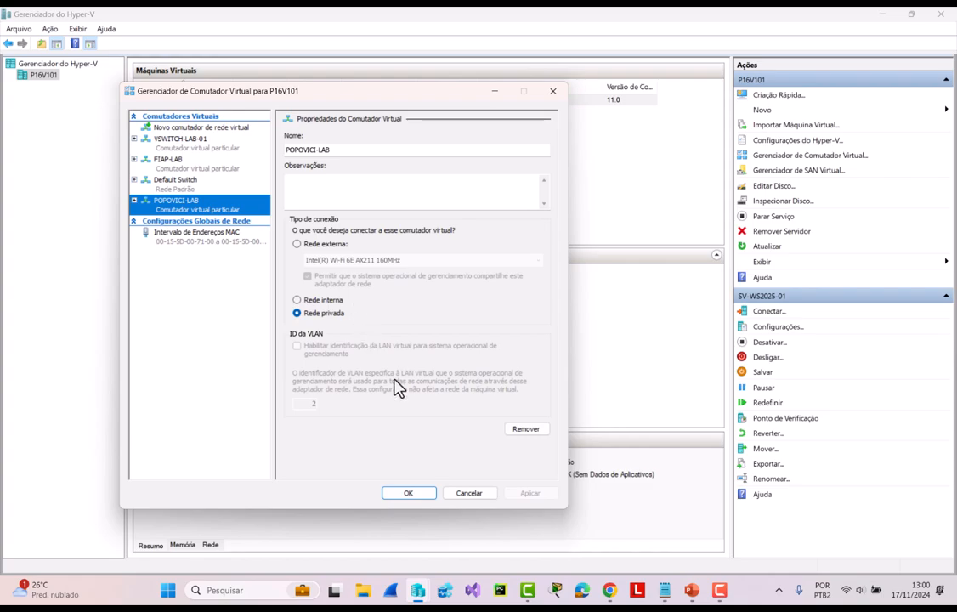
pyautogui.click(409, 493)
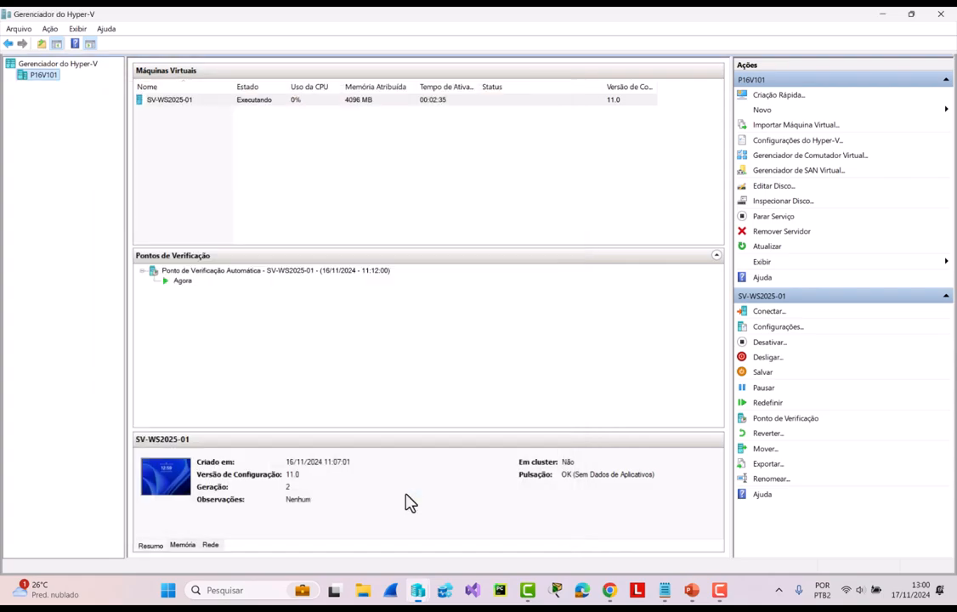
# Assign the POPOVICI-LAB virtual switch to the network adapter of SV-WS2025-01 and save the settings.
pyautogui.rightClick(209, 104)
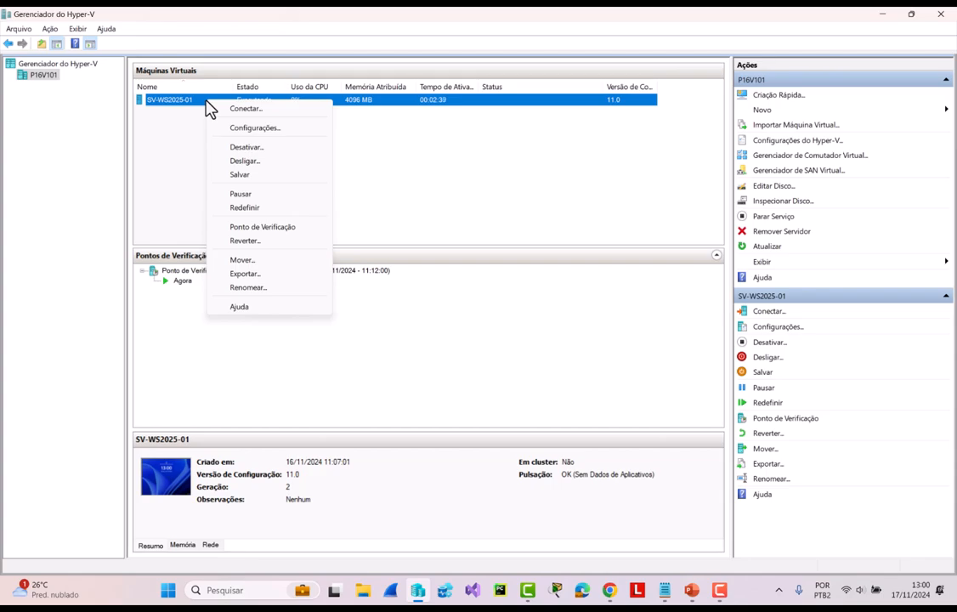
pyautogui.click(243, 129)
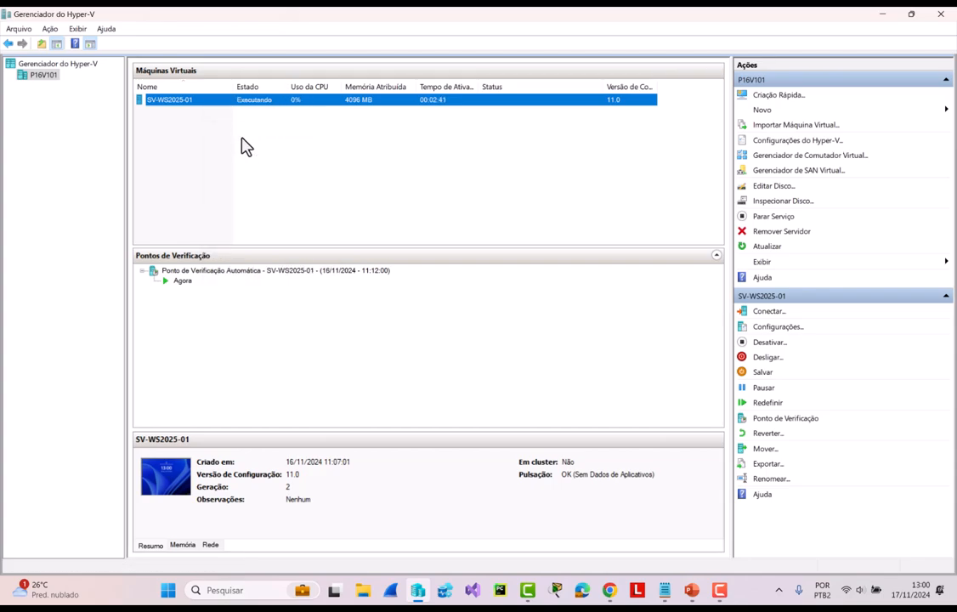
pyautogui.click(355, 320)
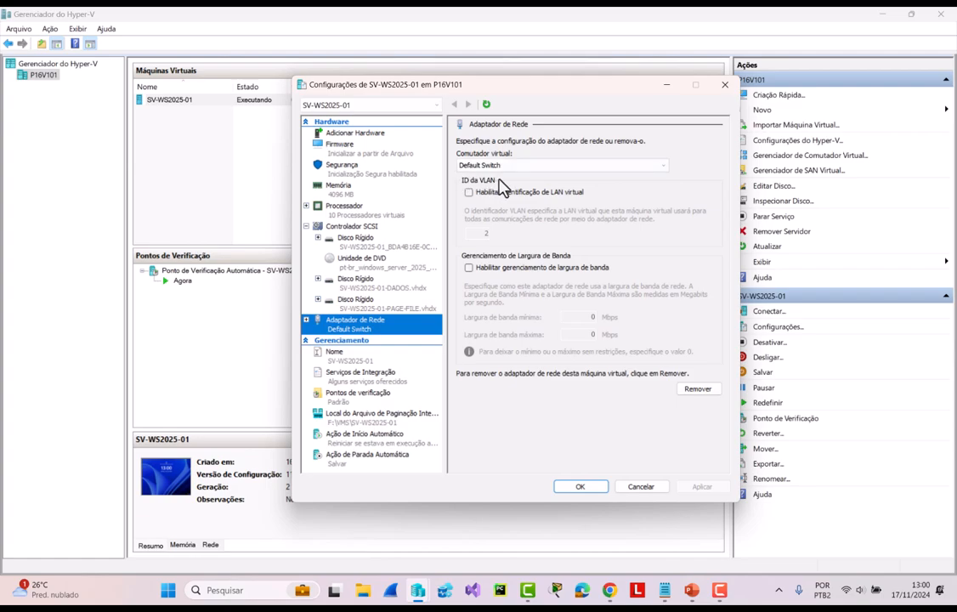
pyautogui.click(516, 166)
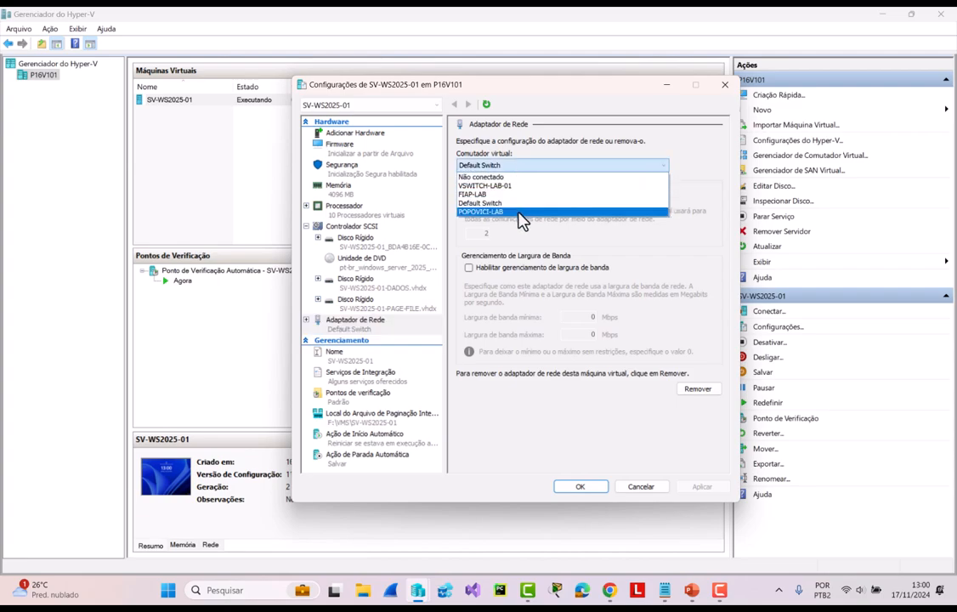
pyautogui.click(521, 213)
pyautogui.click(700, 488)
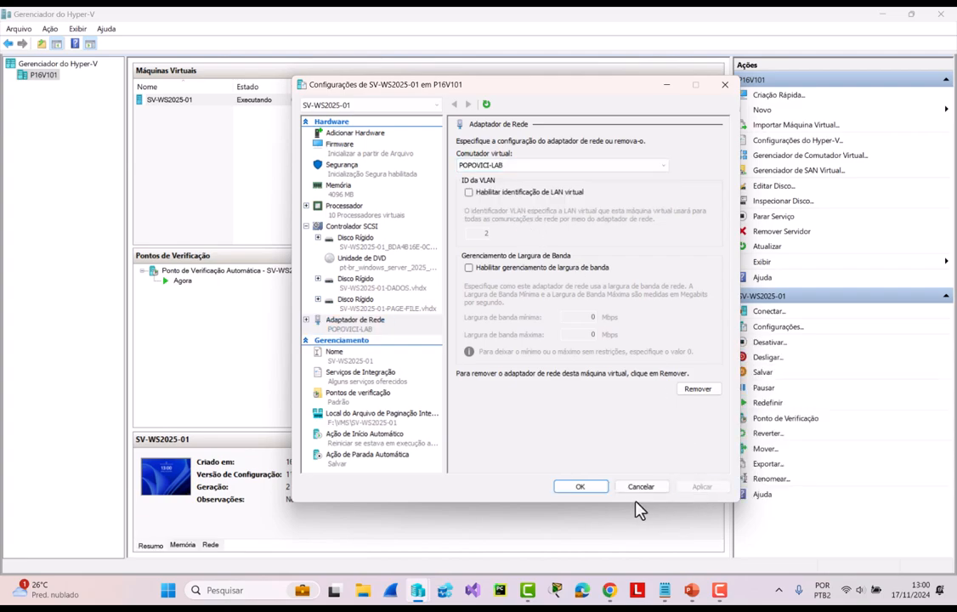
pyautogui.click(583, 487)
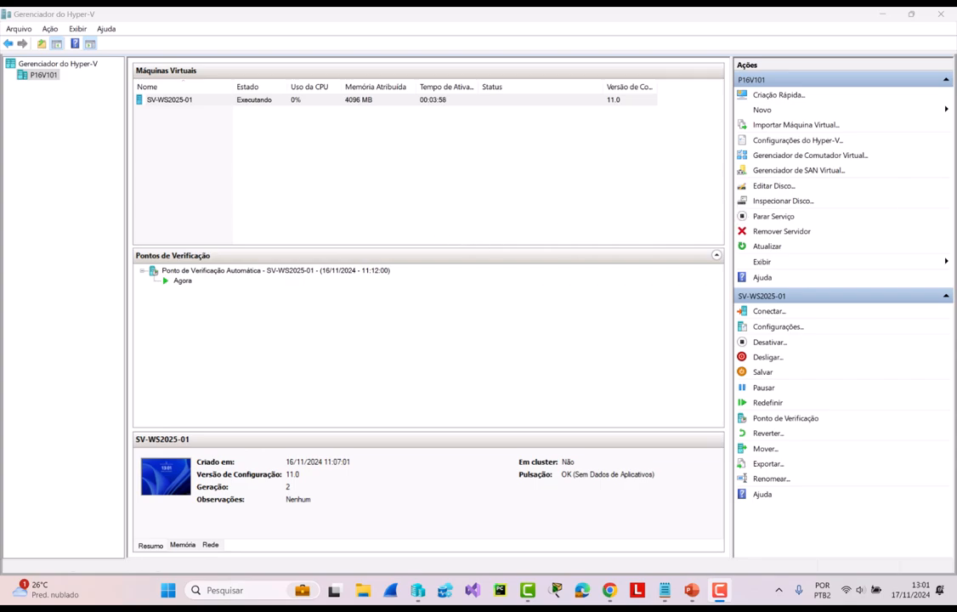
# Reconnect to SV-WS2025-01 in full screen and enter the account password to sign in as Administrador.
pyautogui.rightClick(214, 102)
pyautogui.click(242, 106)
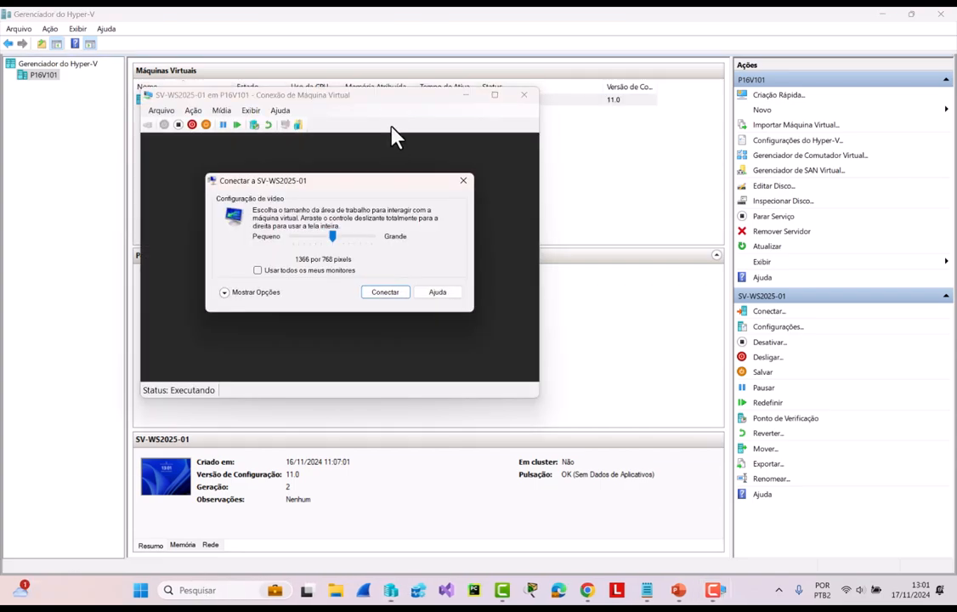
pyautogui.moveTo(332, 237); pyautogui.dragTo(374, 237)
pyautogui.click(400, 293)
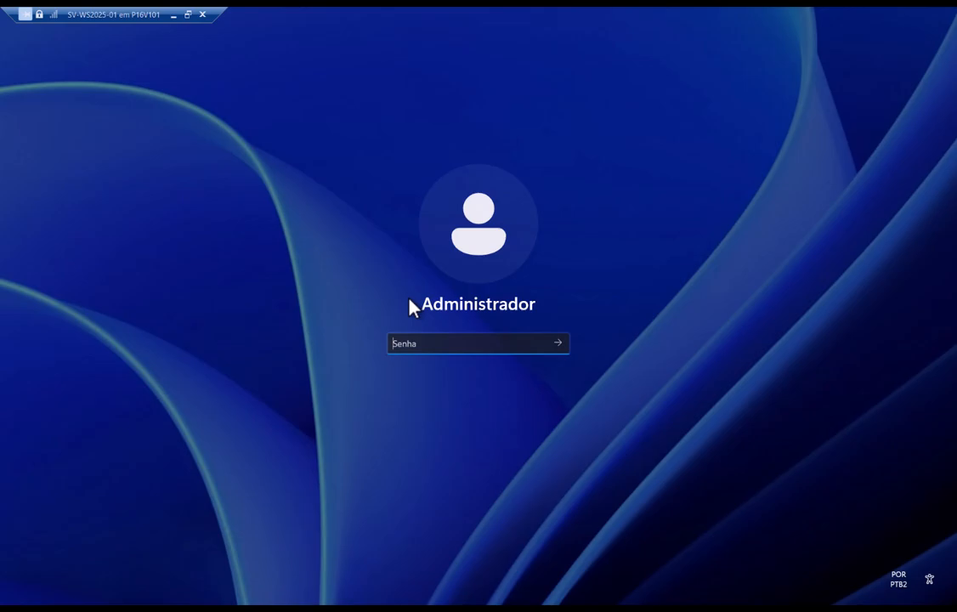
pyautogui.write('•••••••••')
pyautogui.press('Return')
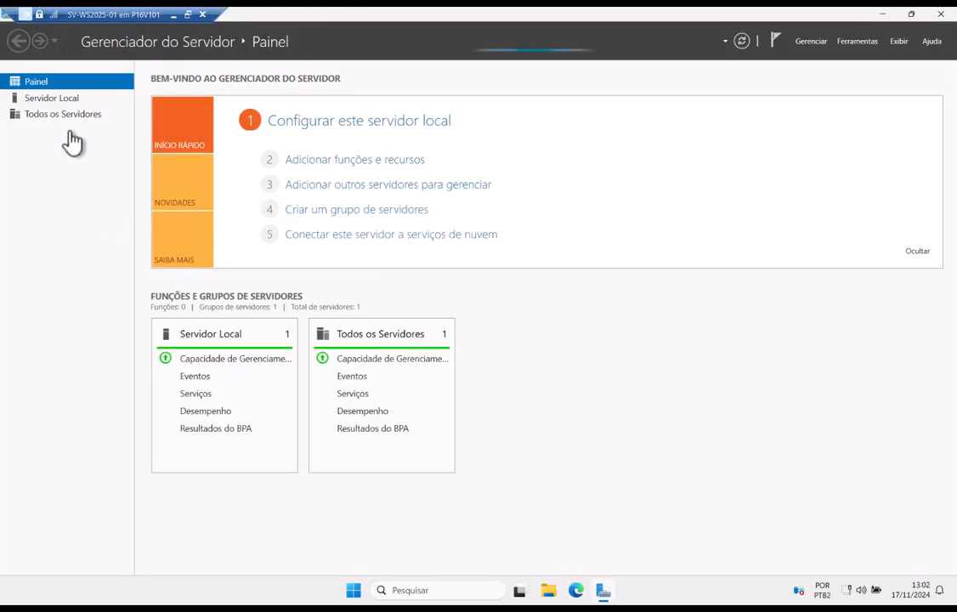
# Begin adding roles and features to the local server with a role-based installation targeting SRV-AD-01 from the server pool.
pyautogui.click(52, 99)
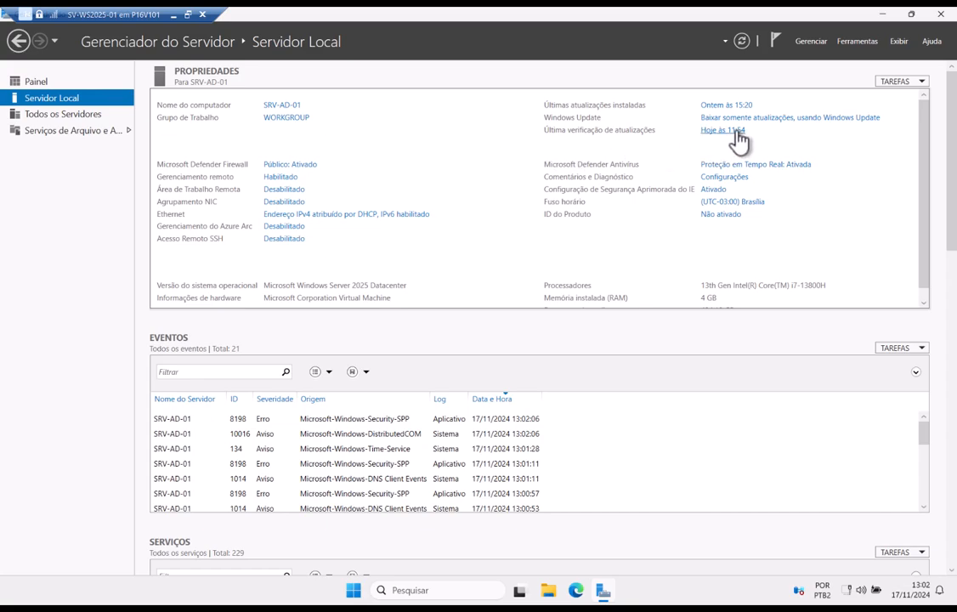
pyautogui.click(812, 44)
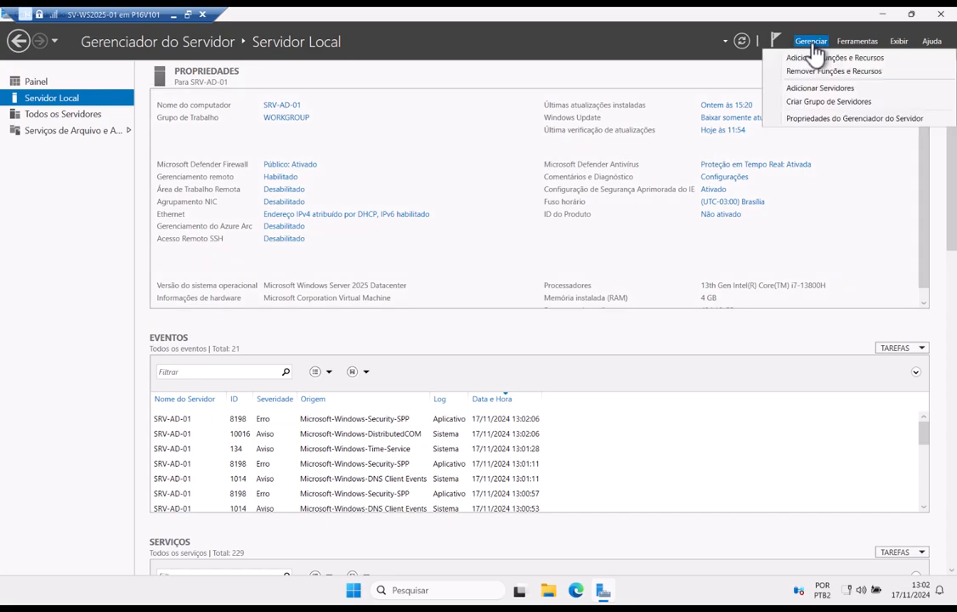
pyautogui.click(820, 58)
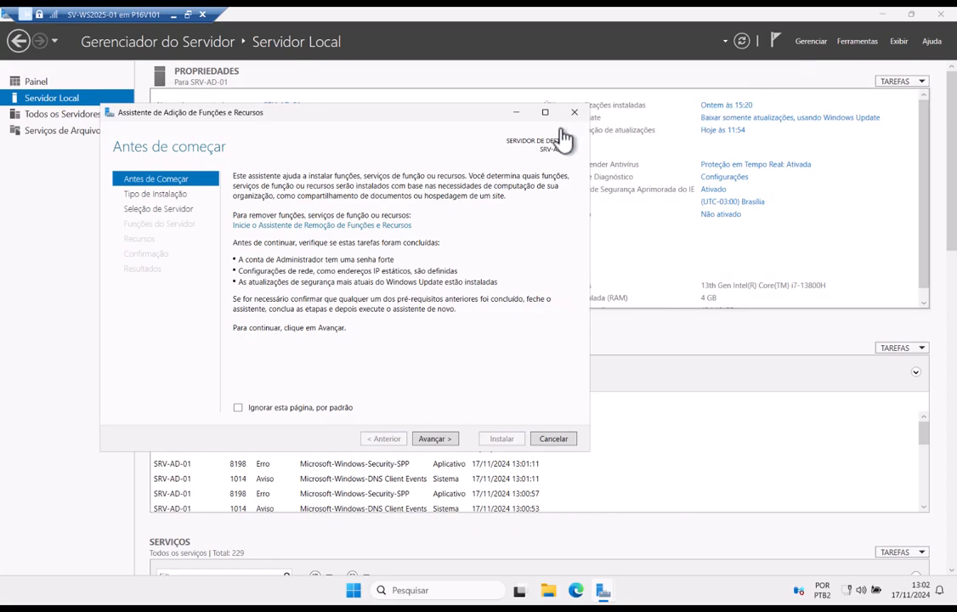
pyautogui.moveTo(462, 119); pyautogui.dragTo(553, 144)
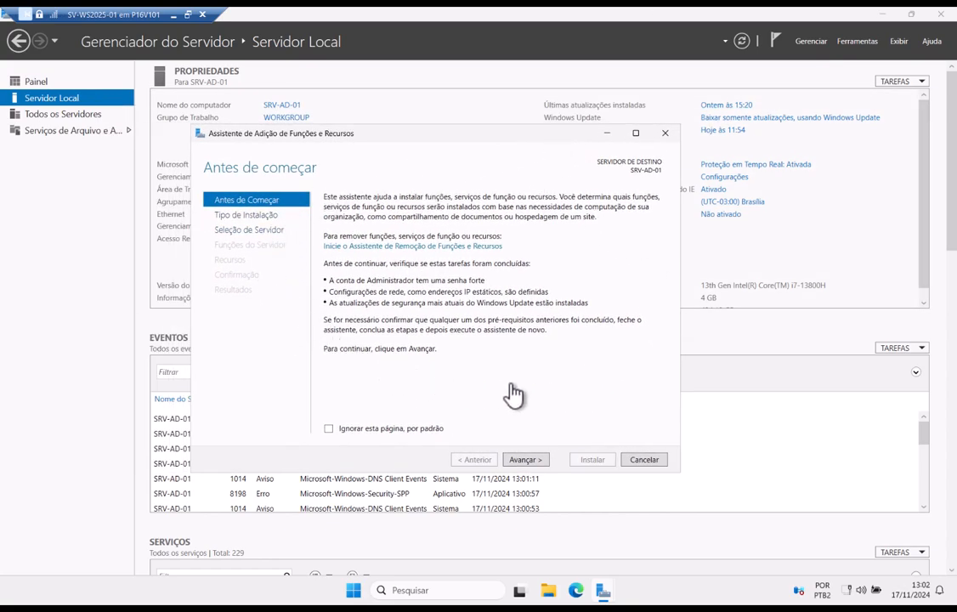
pyautogui.click(541, 464)
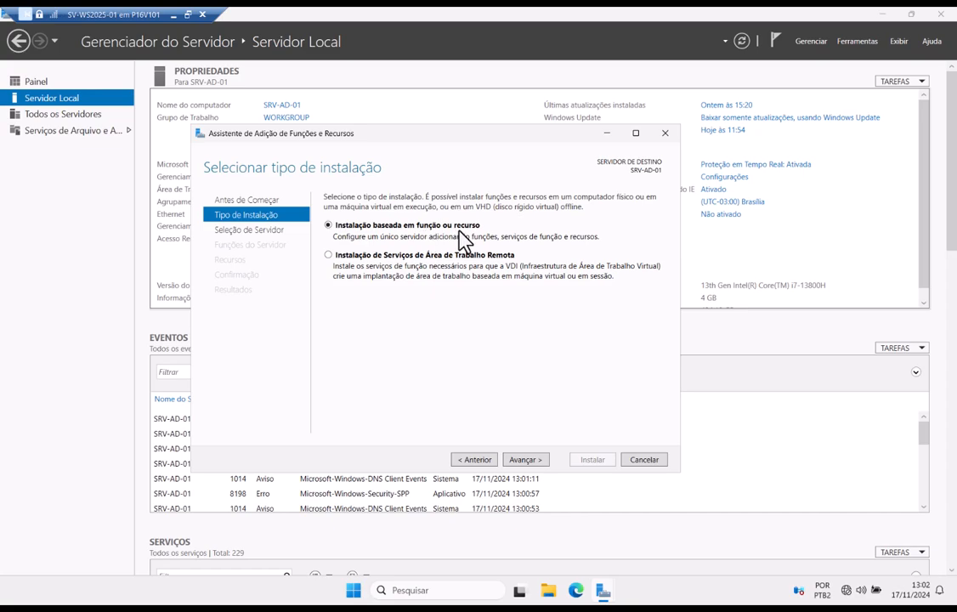
pyautogui.click(526, 459)
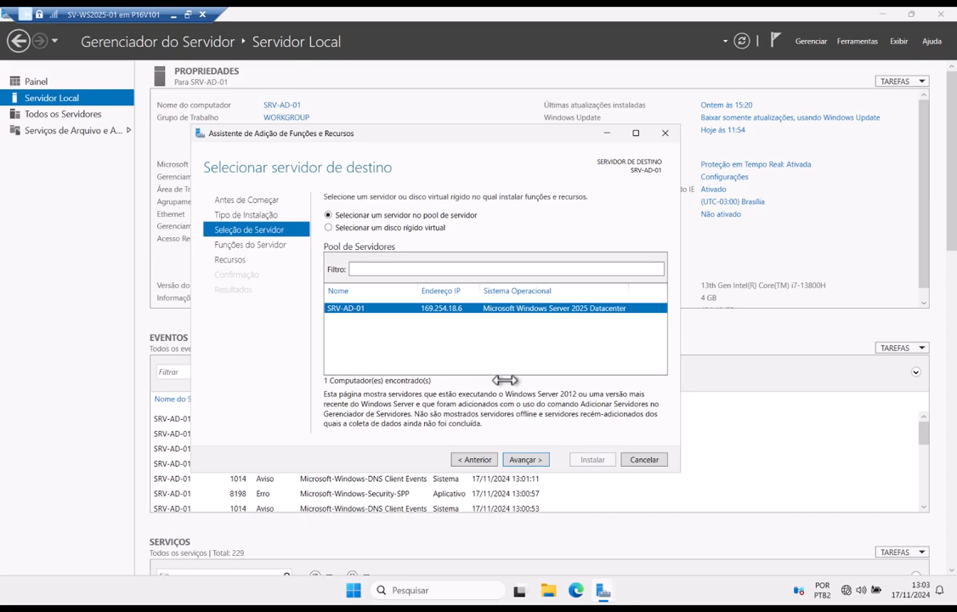
pyautogui.click(525, 460)
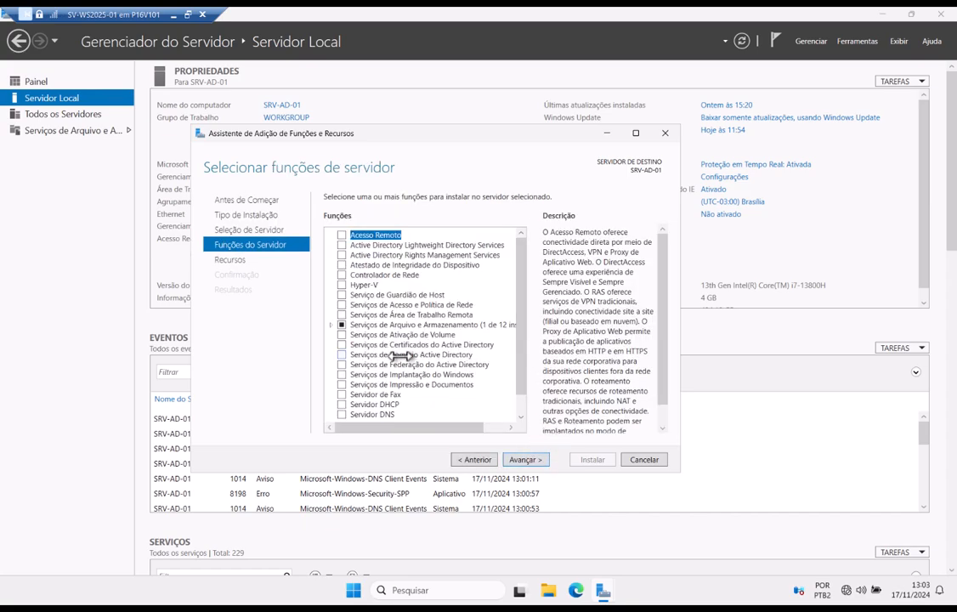
# Install the Serviços de Domínio Active Directory role with its required features and management tools, and close the wizard.
pyautogui.click(341, 356)
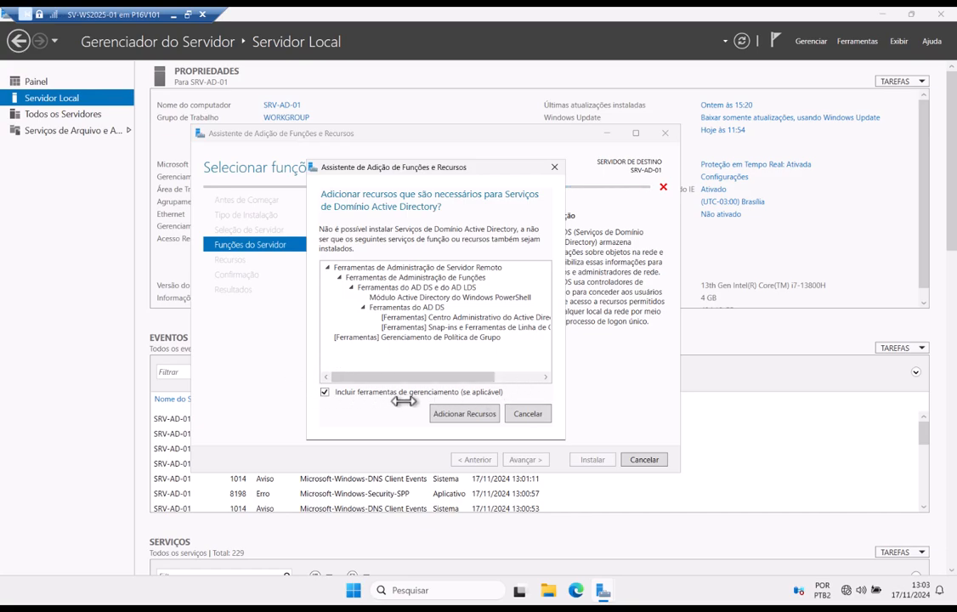
pyautogui.click(481, 415)
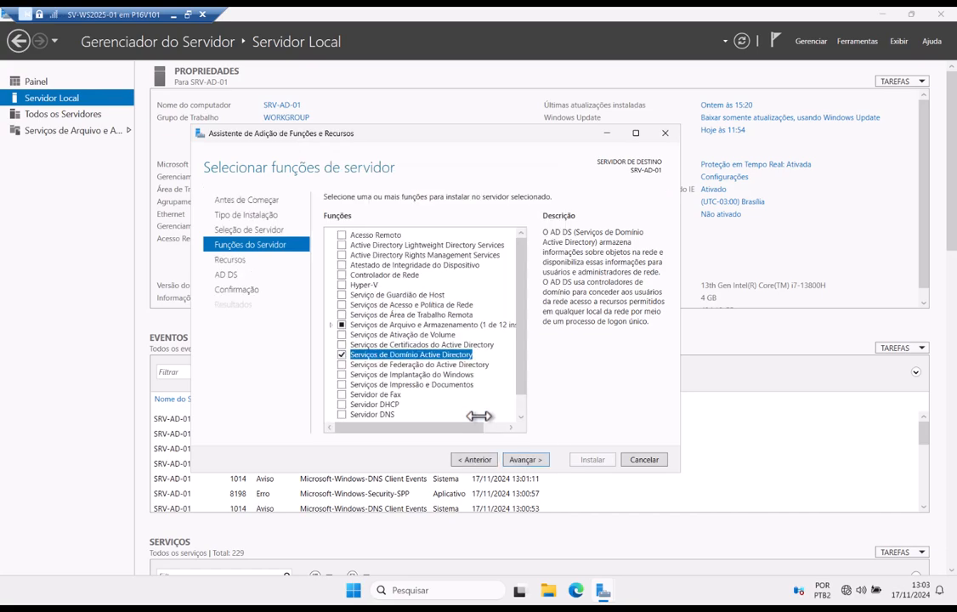
pyautogui.click(539, 460)
pyautogui.click(539, 460)
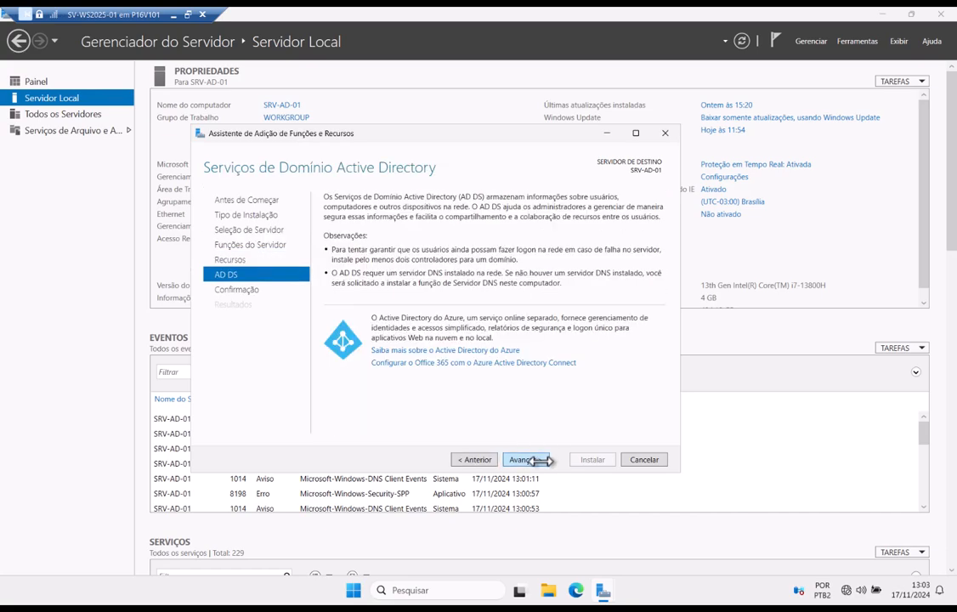
pyautogui.click(529, 460)
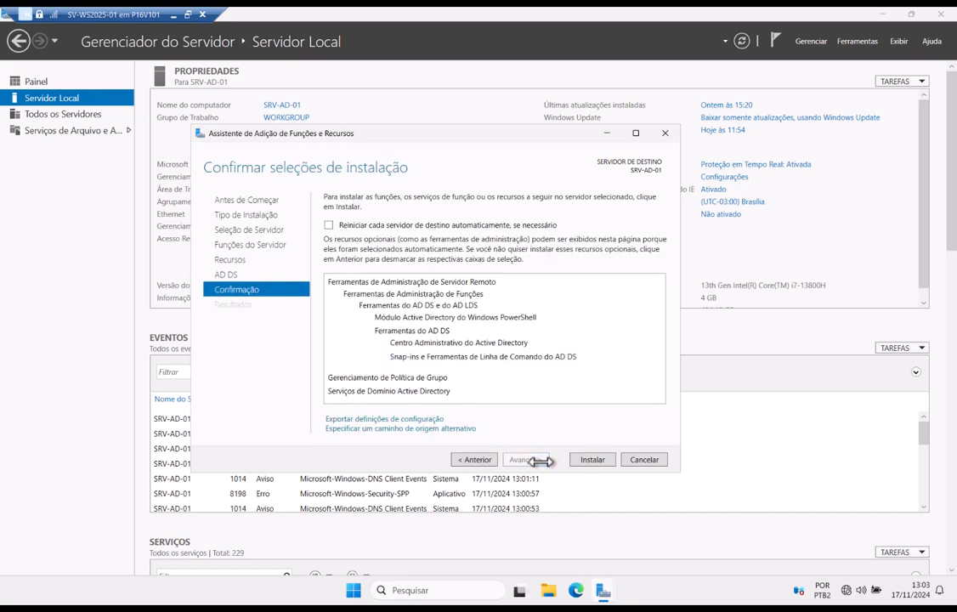
pyautogui.click(586, 459)
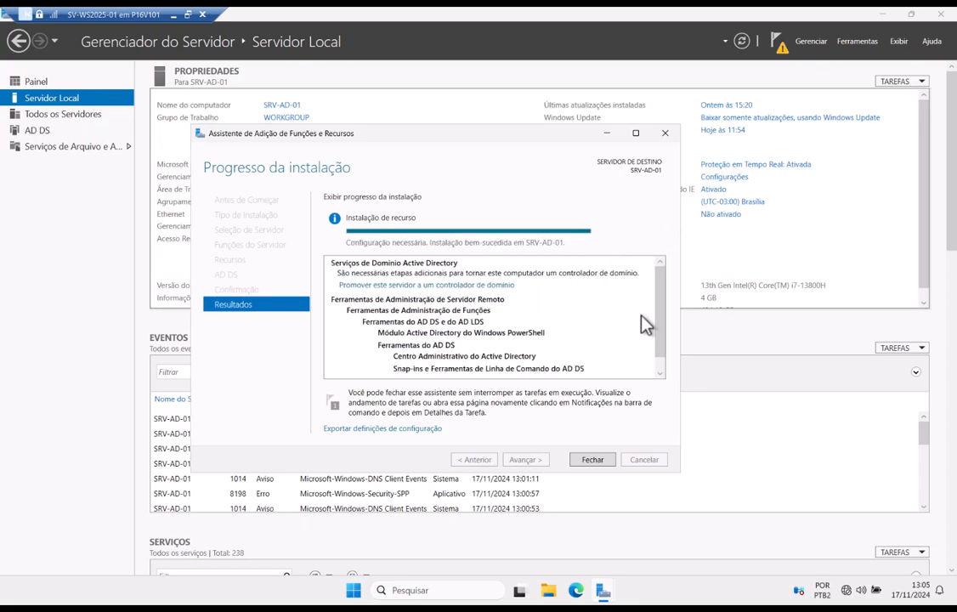
pyautogui.click(597, 461)
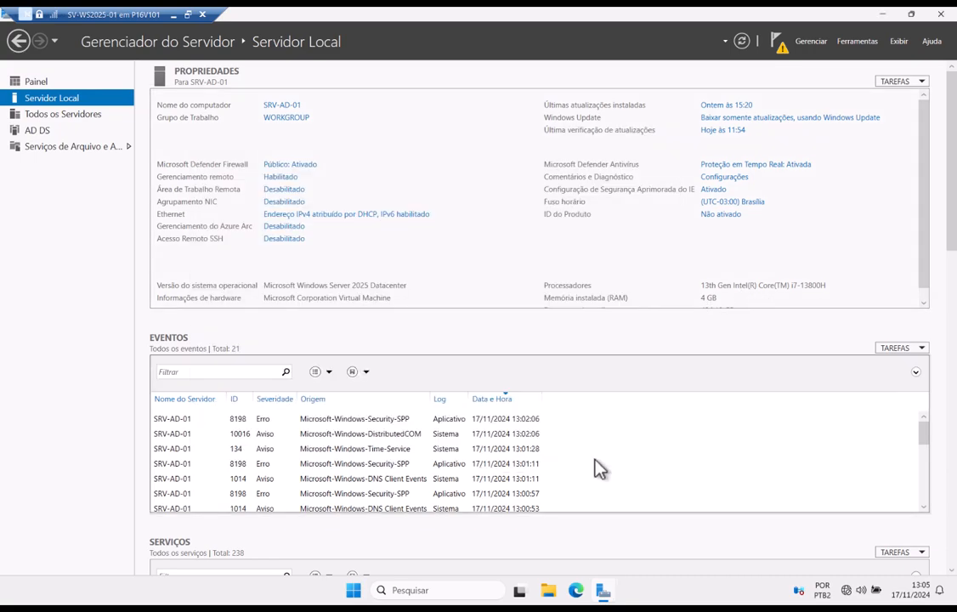
pyautogui.click(781, 55)
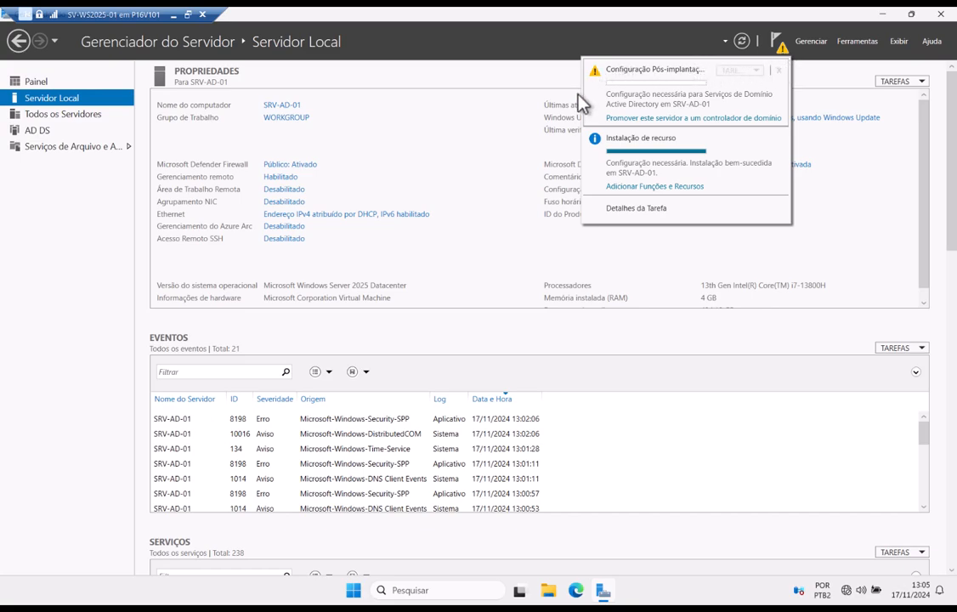
pyautogui.click(466, 140)
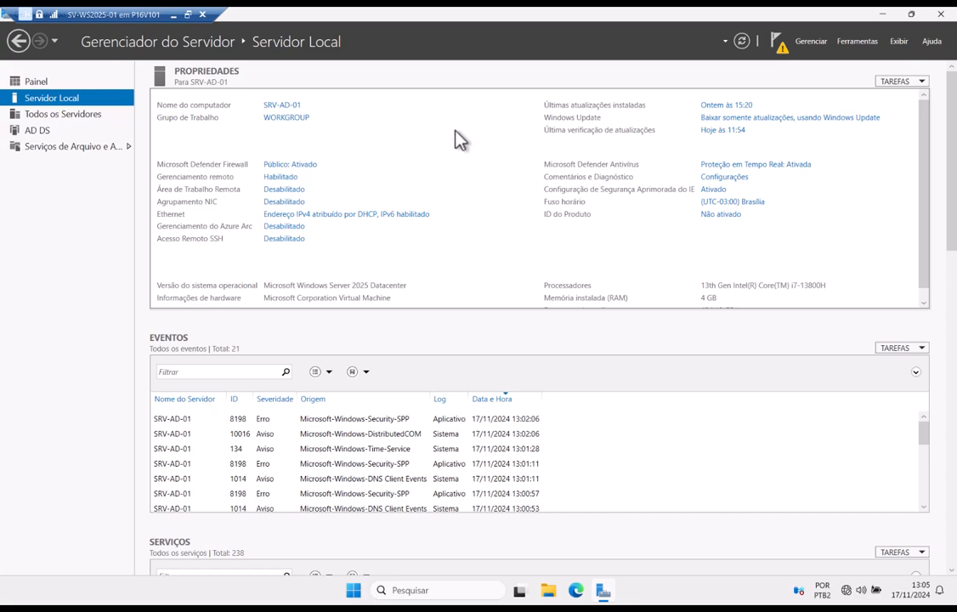
# Give the Ethernet adapter the static IPv4 address 192.168.0.1 with subnet mask 255.255.255.0 and no default gateway.
pyautogui.click(323, 216)
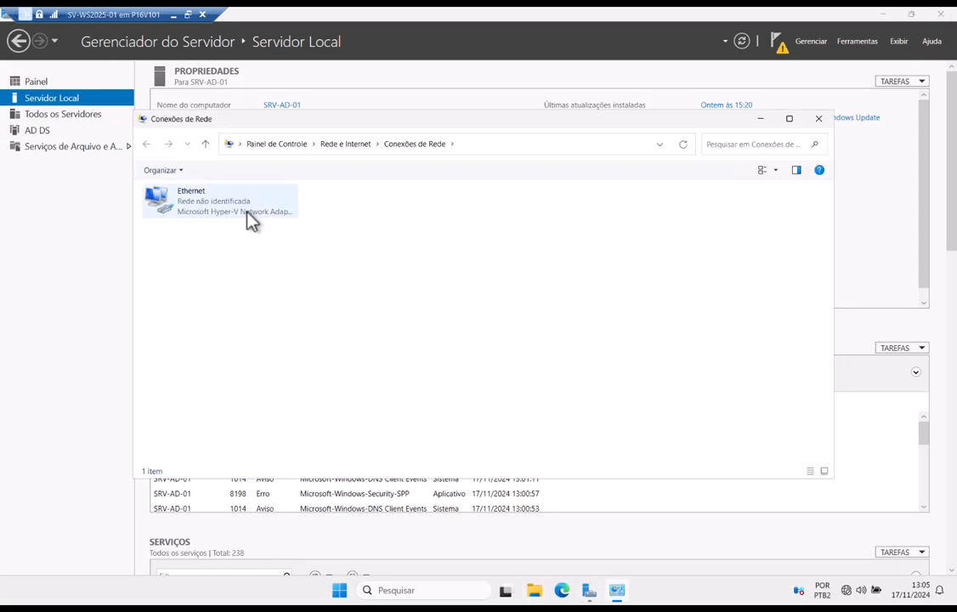
pyautogui.click(238, 210)
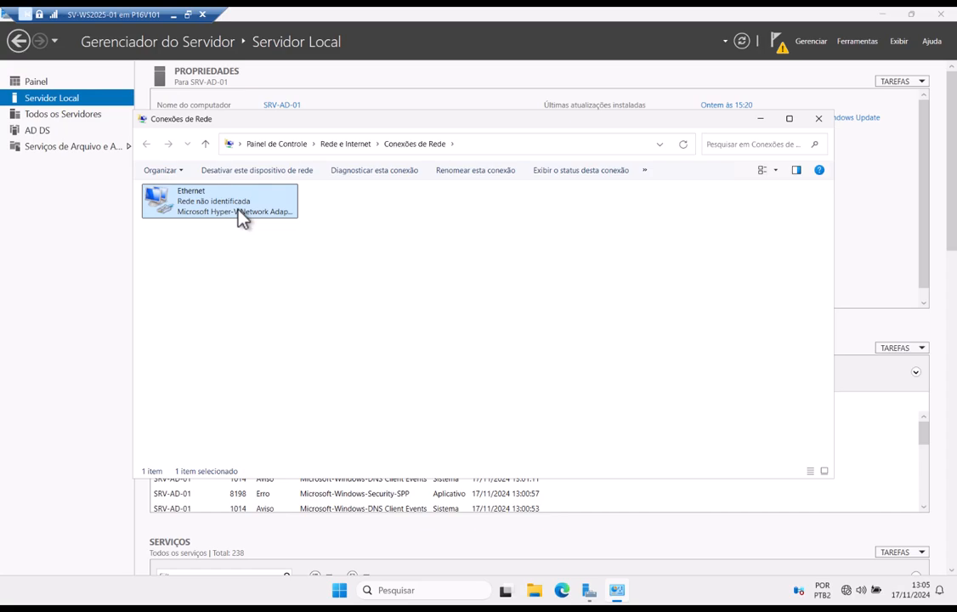
pyautogui.rightClick(241, 218)
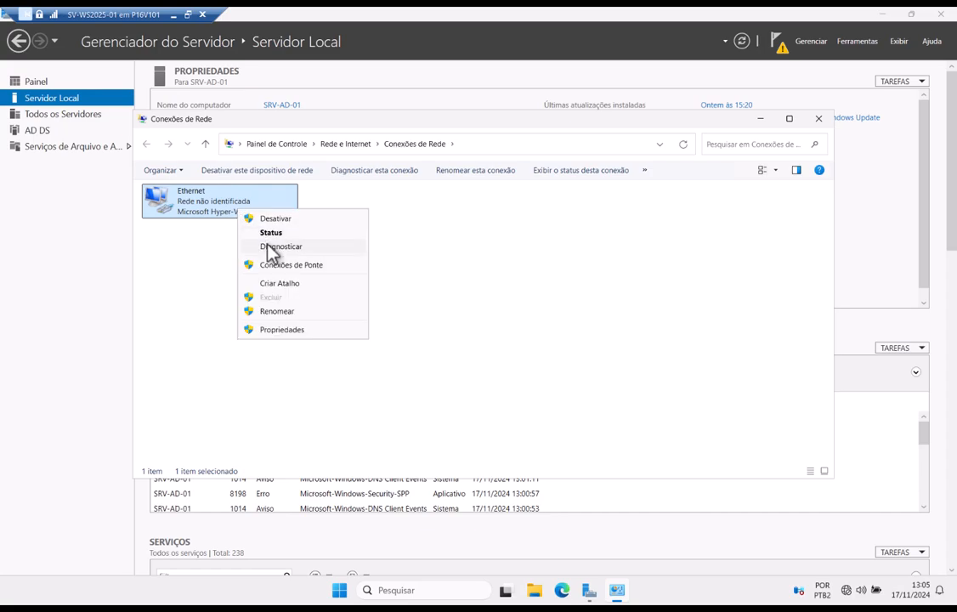
pyautogui.click(303, 330)
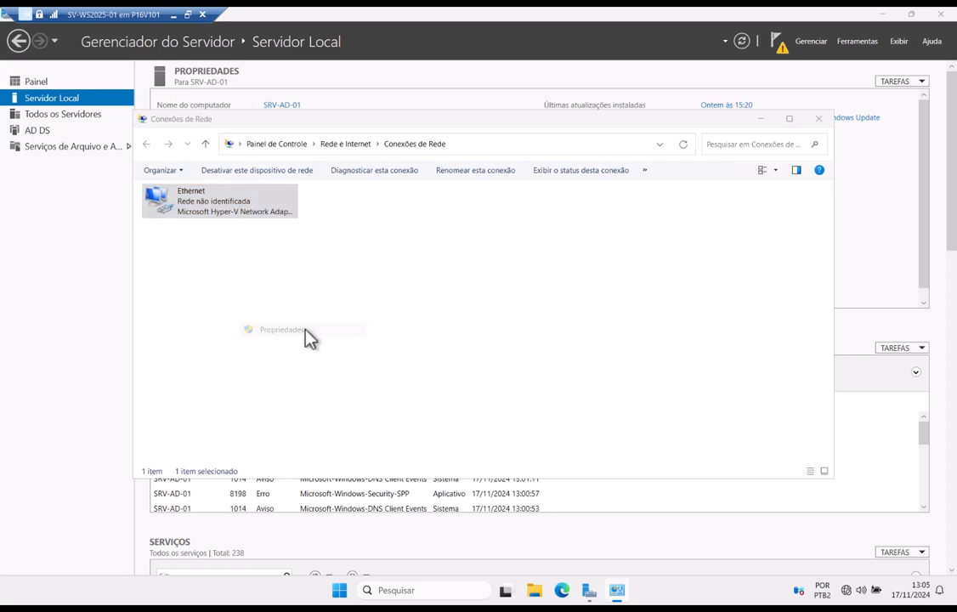
pyautogui.moveTo(367, 293); pyautogui.dragTo(367, 300)
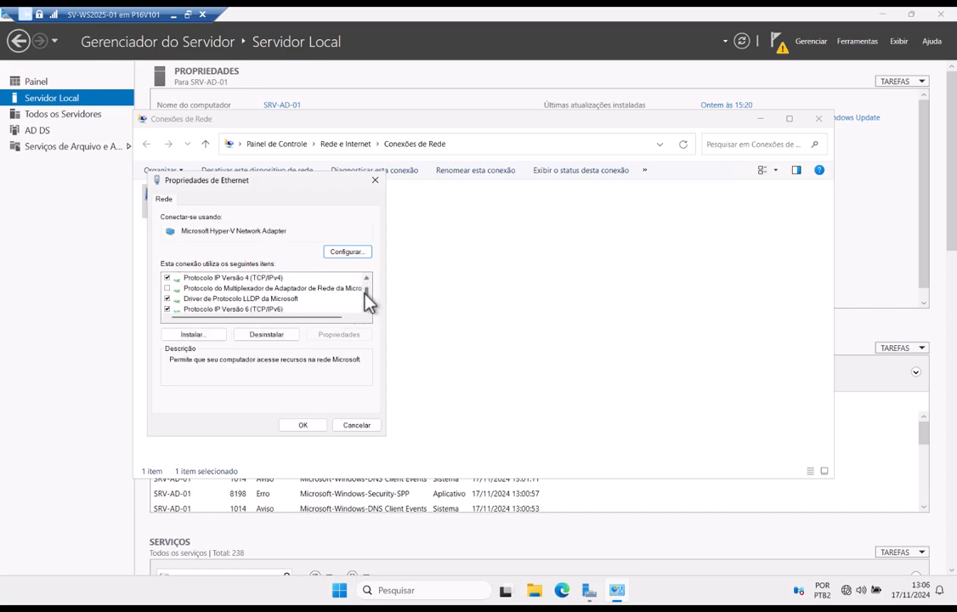
pyautogui.click(272, 280)
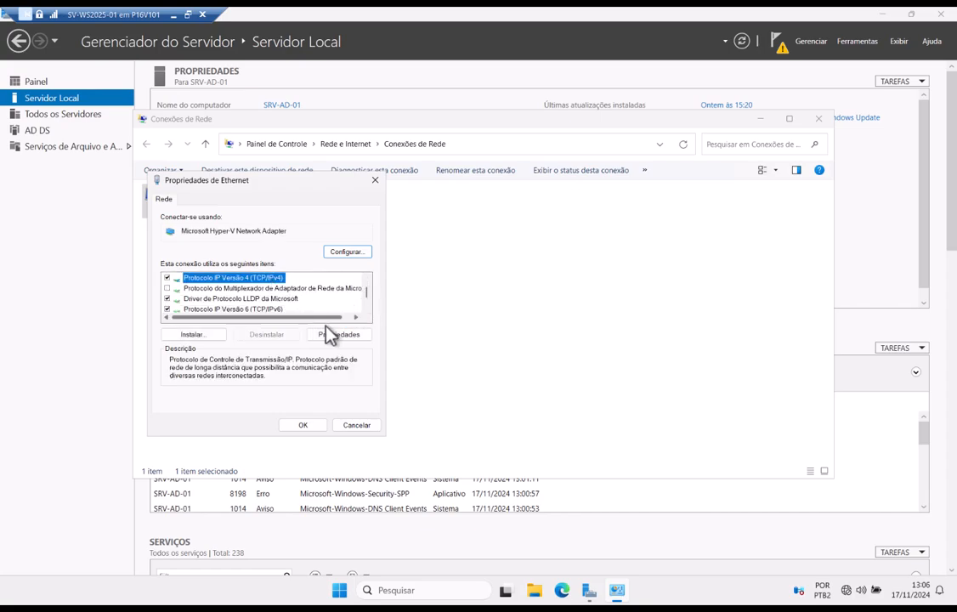
pyautogui.click(350, 335)
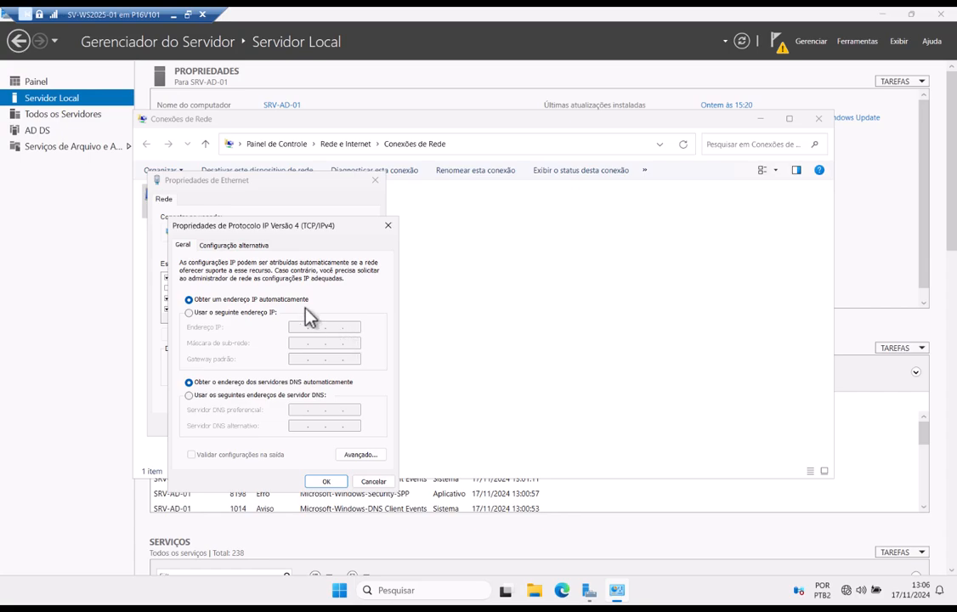
pyautogui.moveTo(310, 234); pyautogui.dragTo(529, 194)
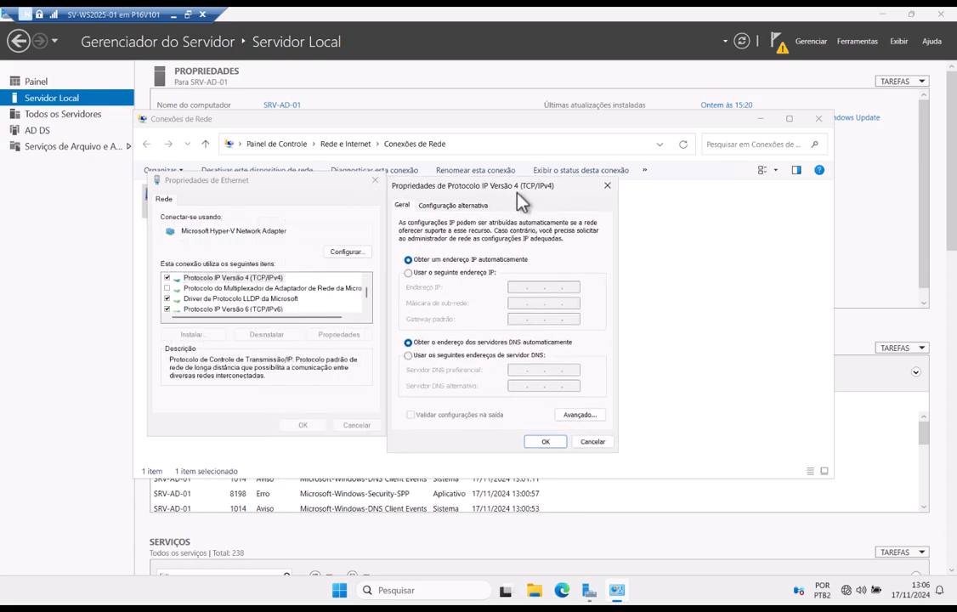
pyautogui.click(490, 281)
pyautogui.click(528, 289)
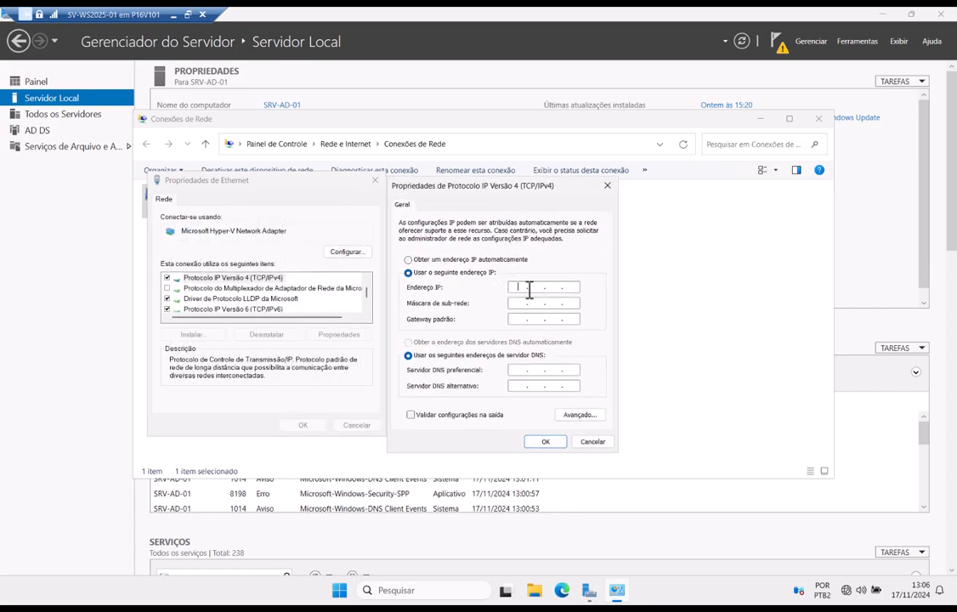
pyautogui.write('192 . 168 . 0 . 1')
pyautogui.press('Tab')
pyautogui.click(578, 319)
# Set the adapter's preferred DNS server to 192.168.0.1, save the network settings and refresh the local server properties.
pyautogui.click(519, 370)
pyautogui.write('192')
pyautogui.write('168')
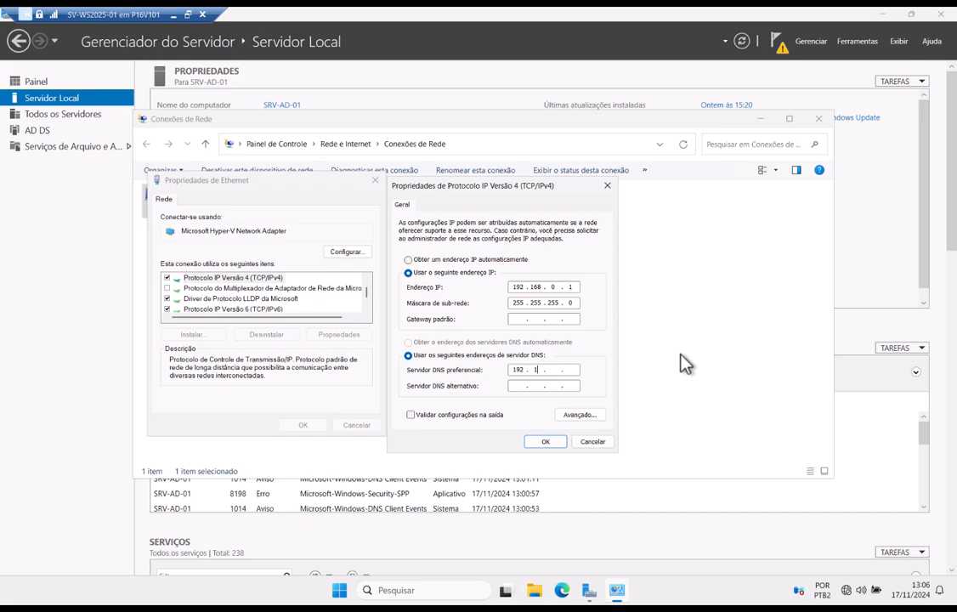
pyautogui.write('0')
pyautogui.write('1')
pyautogui.click(549, 442)
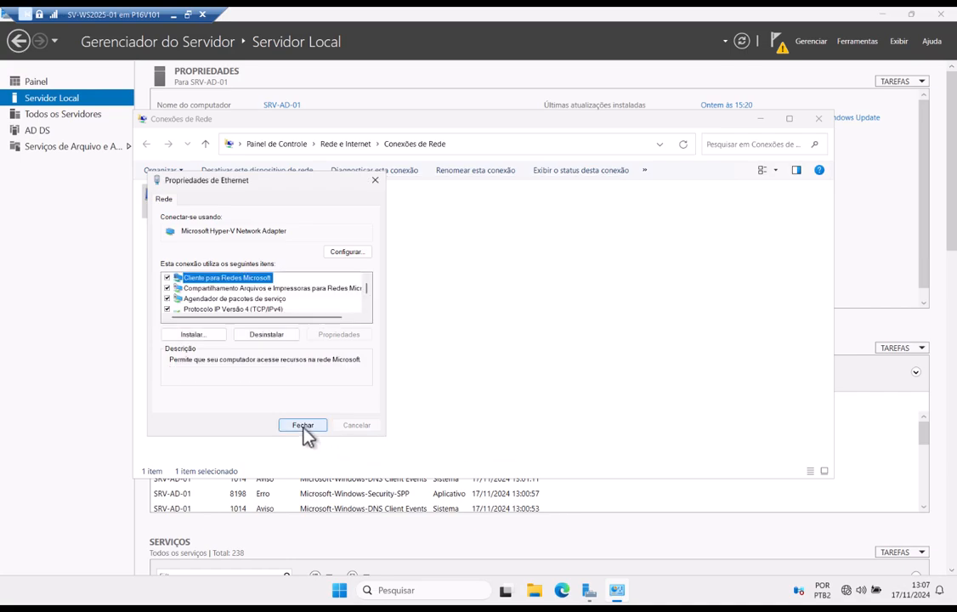
pyautogui.click(303, 425)
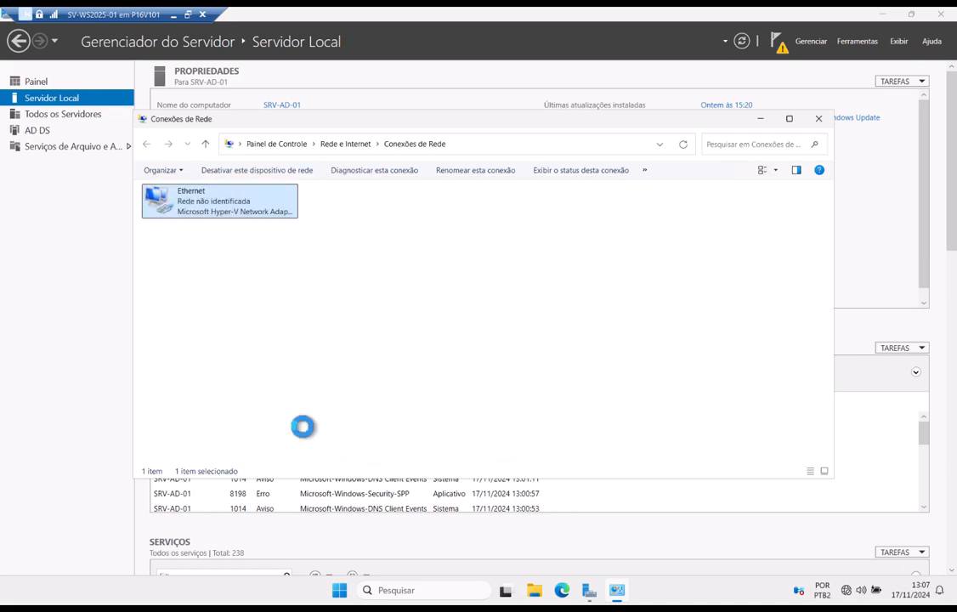
pyautogui.click(817, 119)
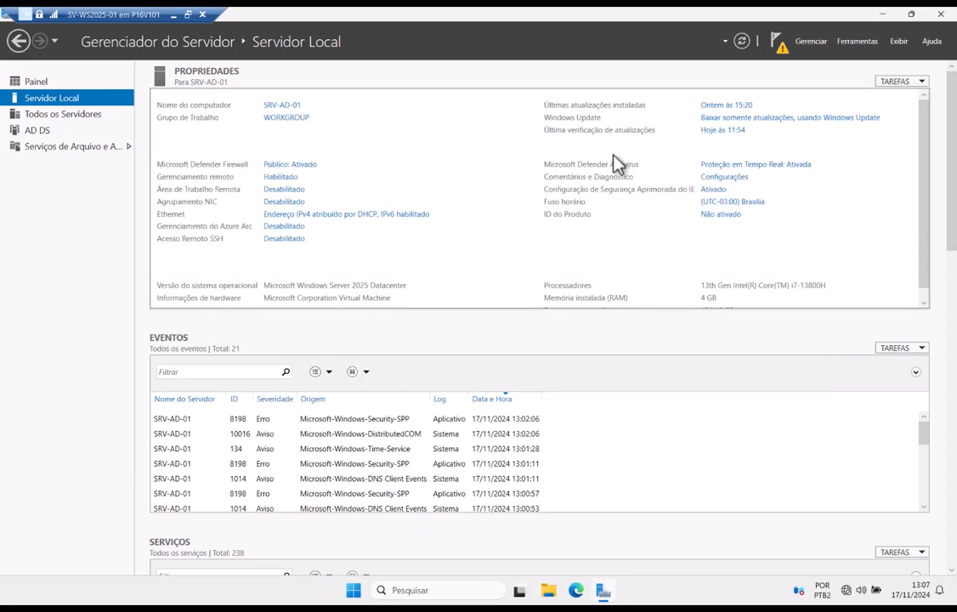
pyautogui.click(742, 44)
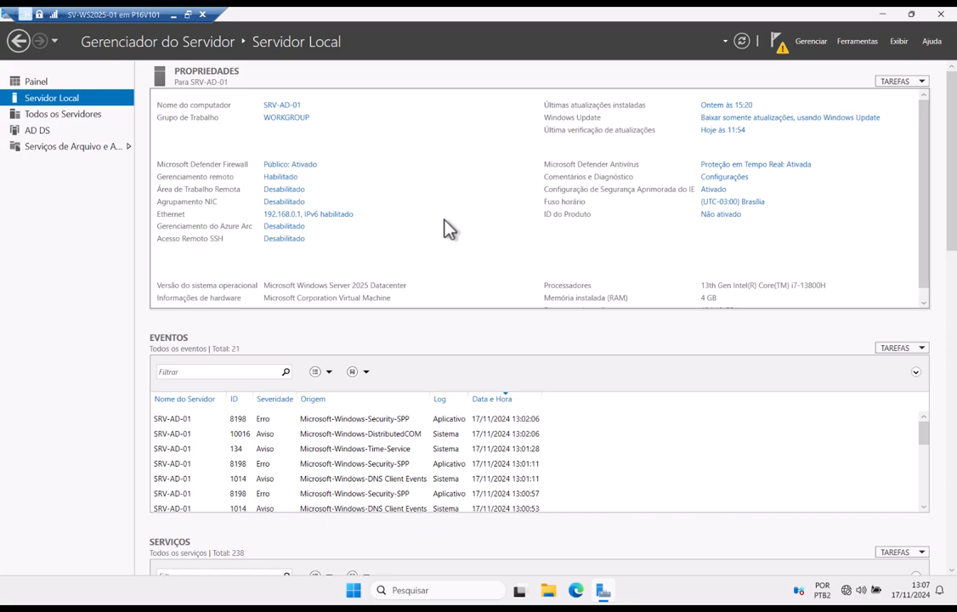
# Start promoting SRV-AD-01 to a domain controller from the pending post-deployment configuration.
pyautogui.click(776, 43)
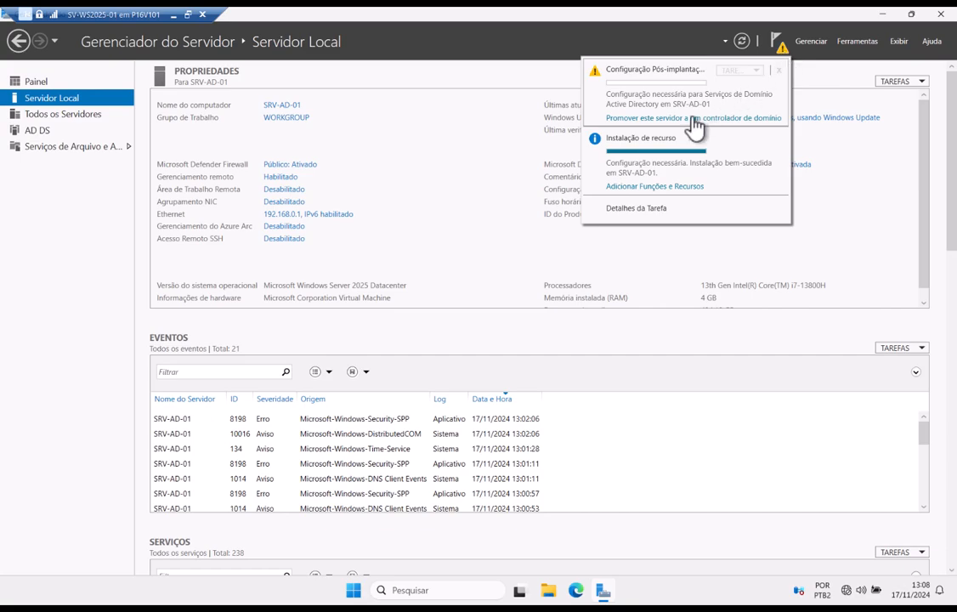
pyautogui.click(685, 119)
pyautogui.moveTo(316, 43); pyautogui.dragTo(478, 171)
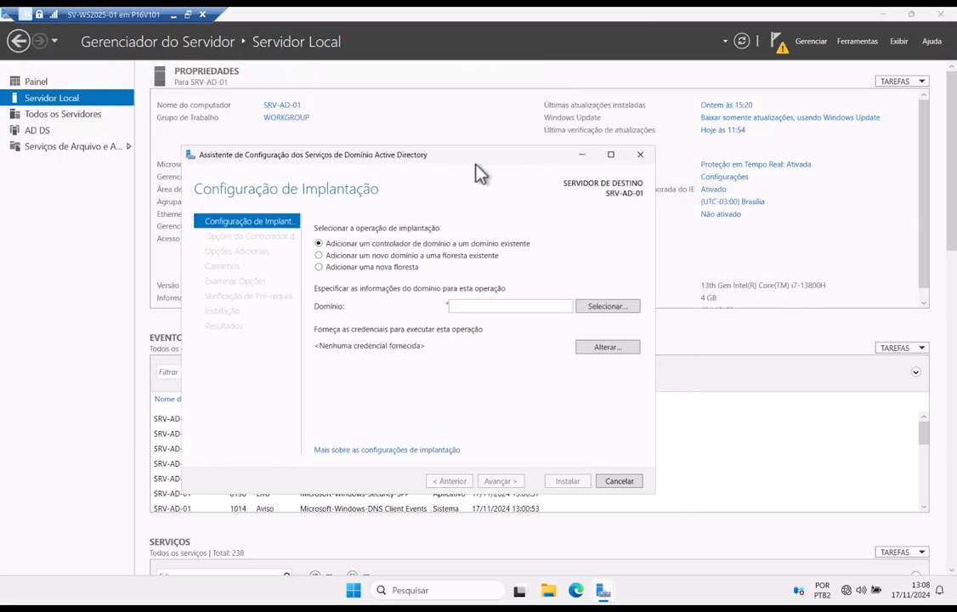
pyautogui.click(537, 311)
pyautogui.write('popovici.lab')
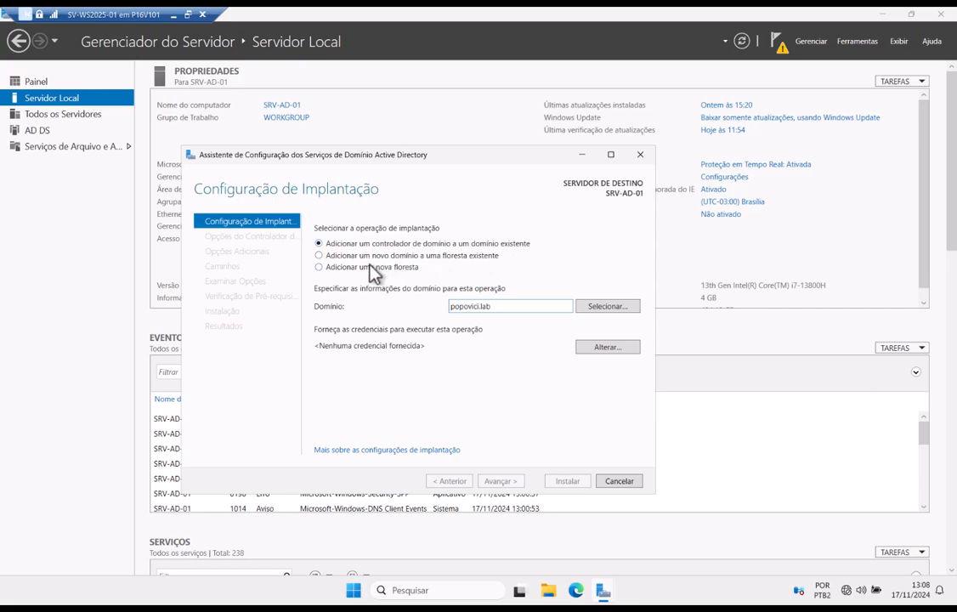
pyautogui.click(496, 257)
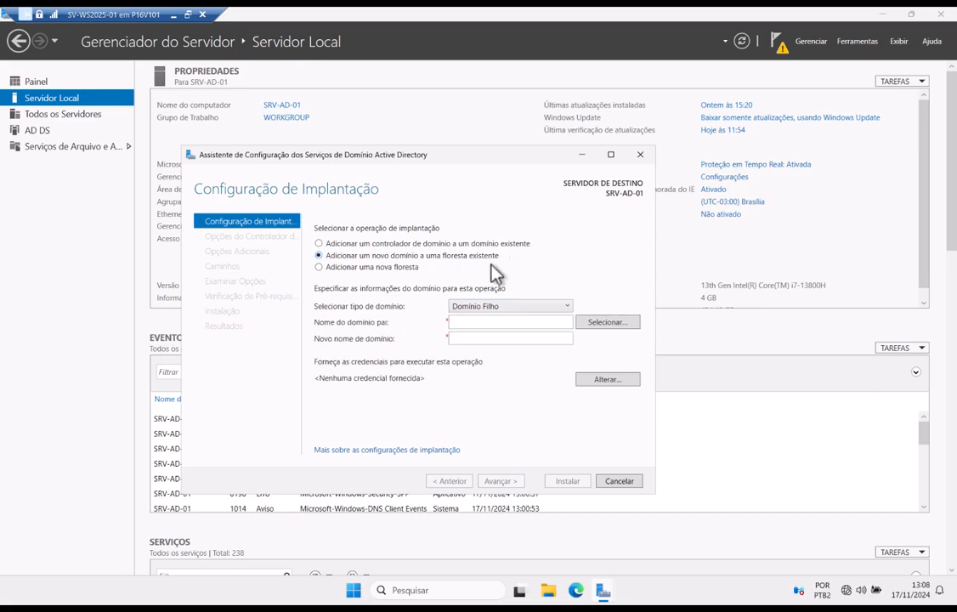
# Choose to add a new forest with the root domain name popovici.lab and continue to the domain controller options.
pyautogui.click(411, 266)
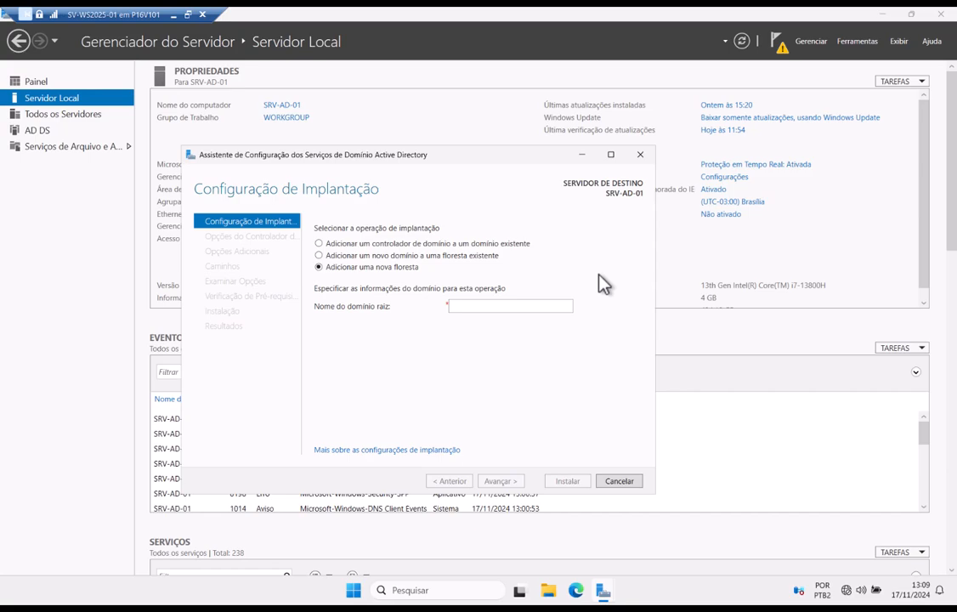
pyautogui.click(551, 306)
pyautogui.write('popovici')
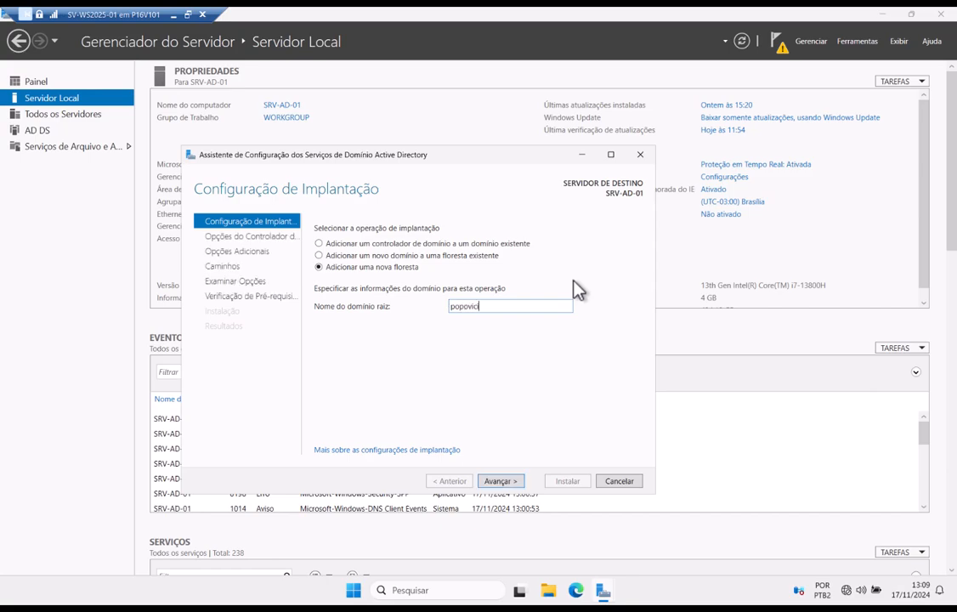
pyautogui.write('.lab')
pyautogui.click(511, 483)
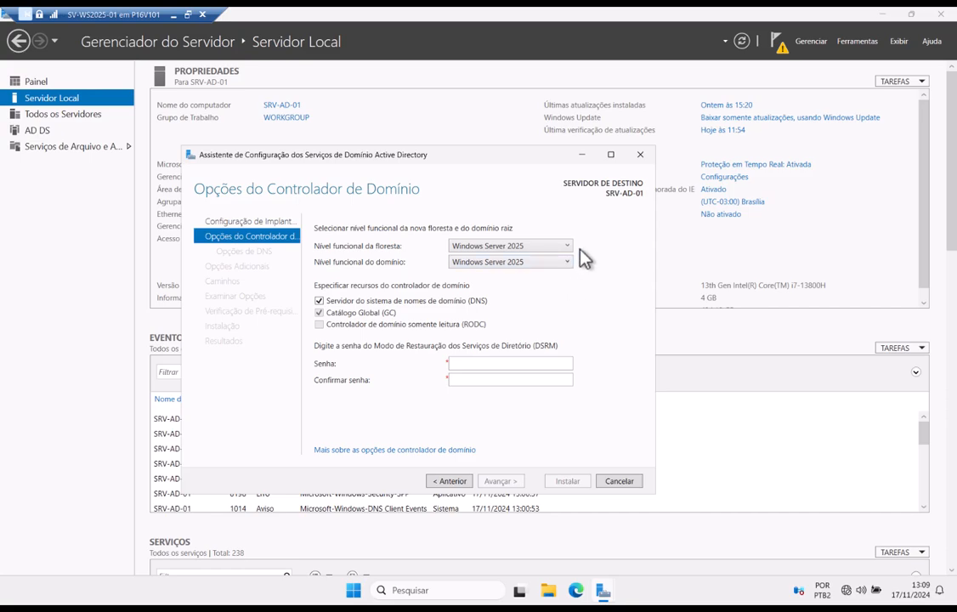
# Try Windows Server 2016 as the forest functional level, check the domain level choices, and restore Windows Server 2025.
pyautogui.click(570, 246)
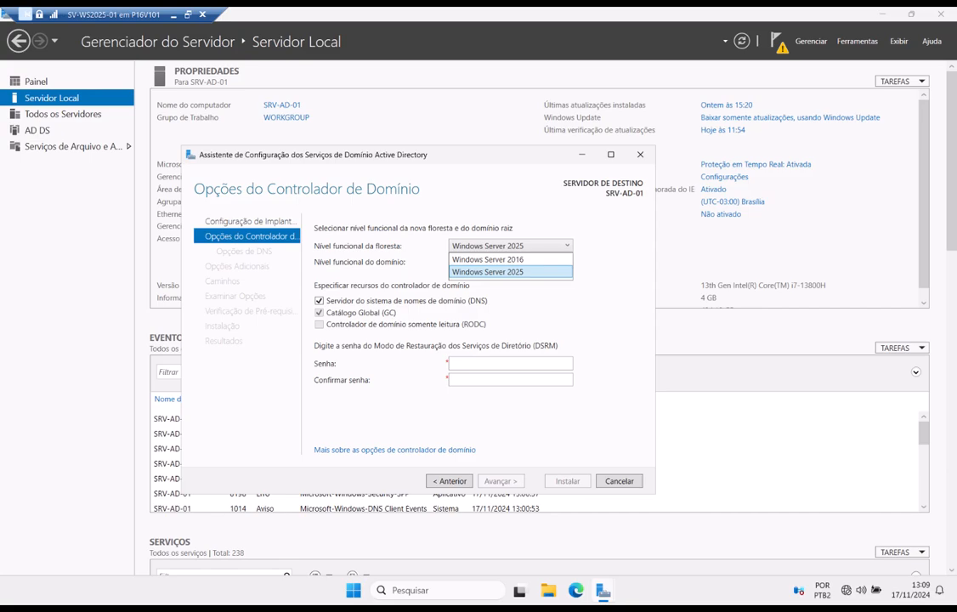
pyautogui.click(611, 272)
pyautogui.click(570, 252)
pyautogui.click(534, 260)
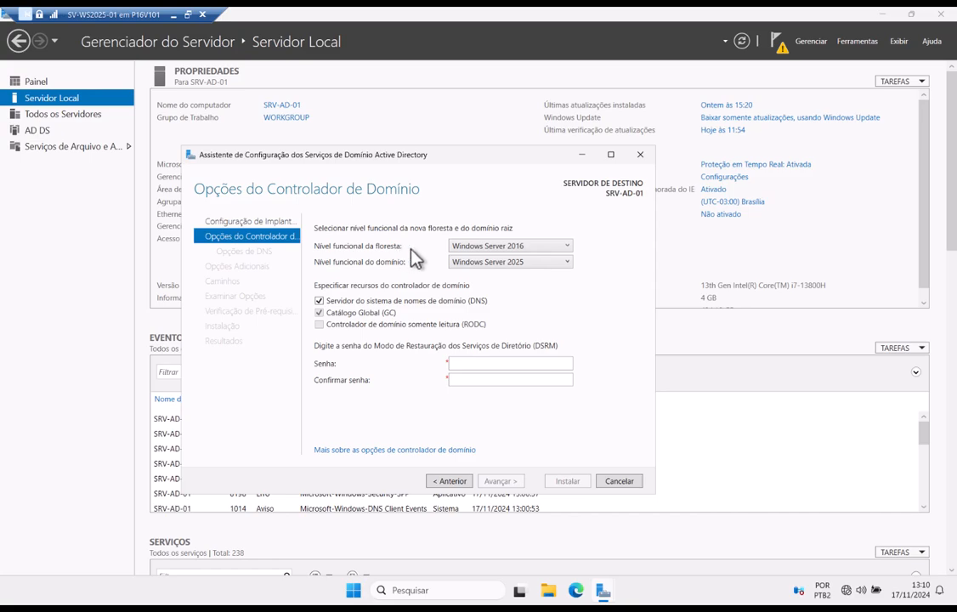
pyautogui.click(568, 264)
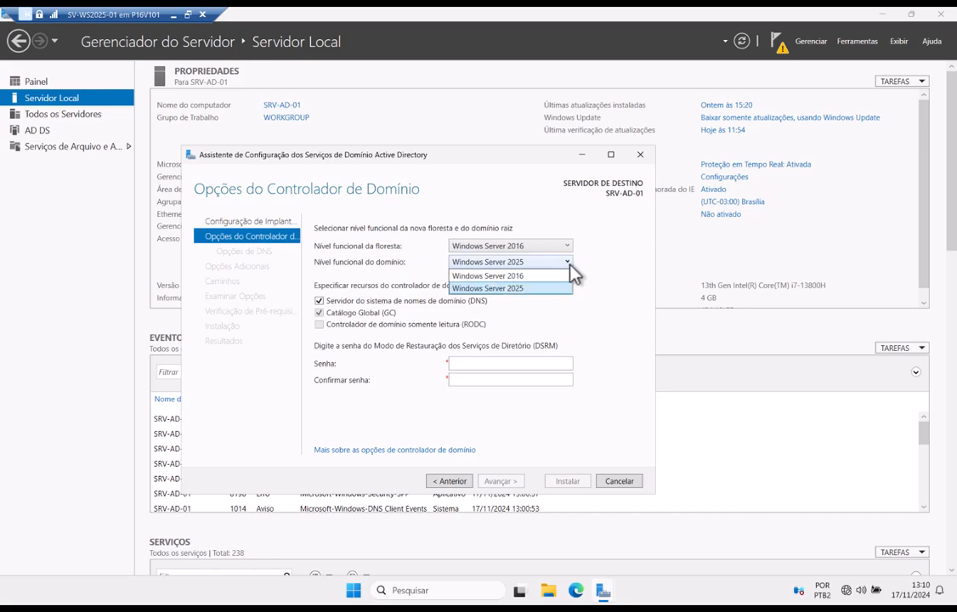
pyautogui.click(568, 264)
pyautogui.click(567, 247)
pyautogui.click(535, 272)
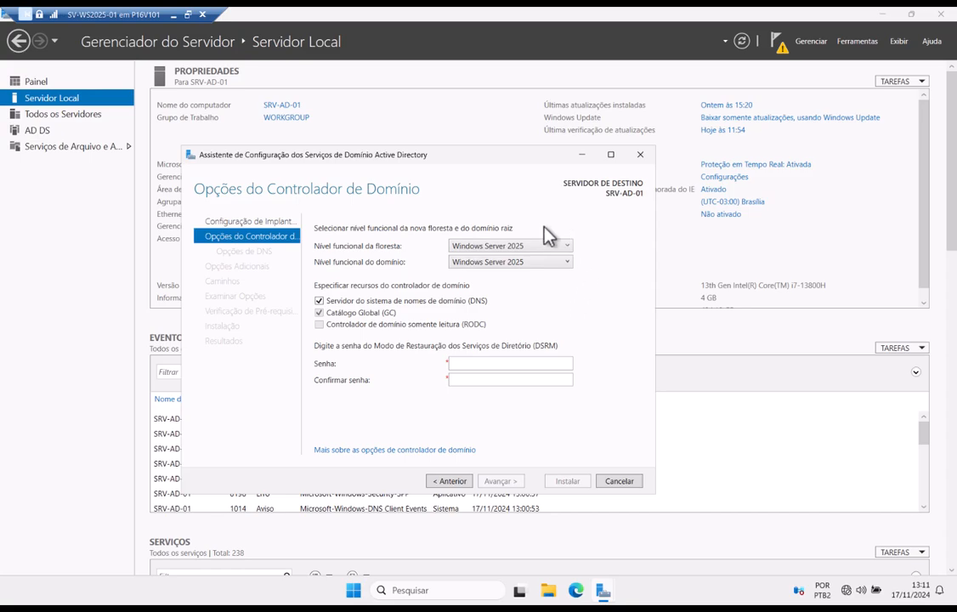
pyautogui.click(558, 266)
pyautogui.click(565, 246)
# Enter and confirm the DSRM password, dismissing the security notification, and continue to the DNS options.
pyautogui.click(563, 364)
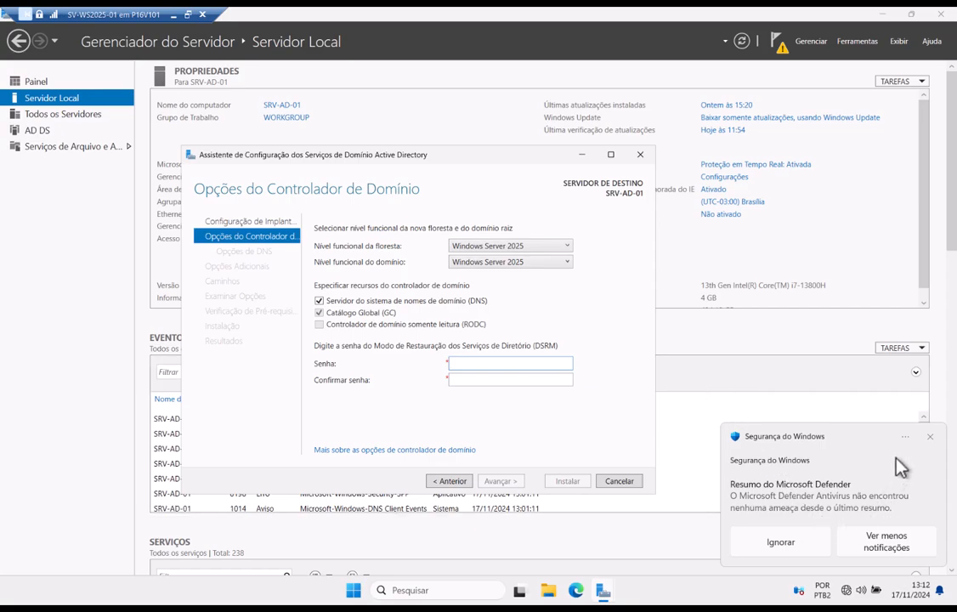
pyautogui.click(929, 436)
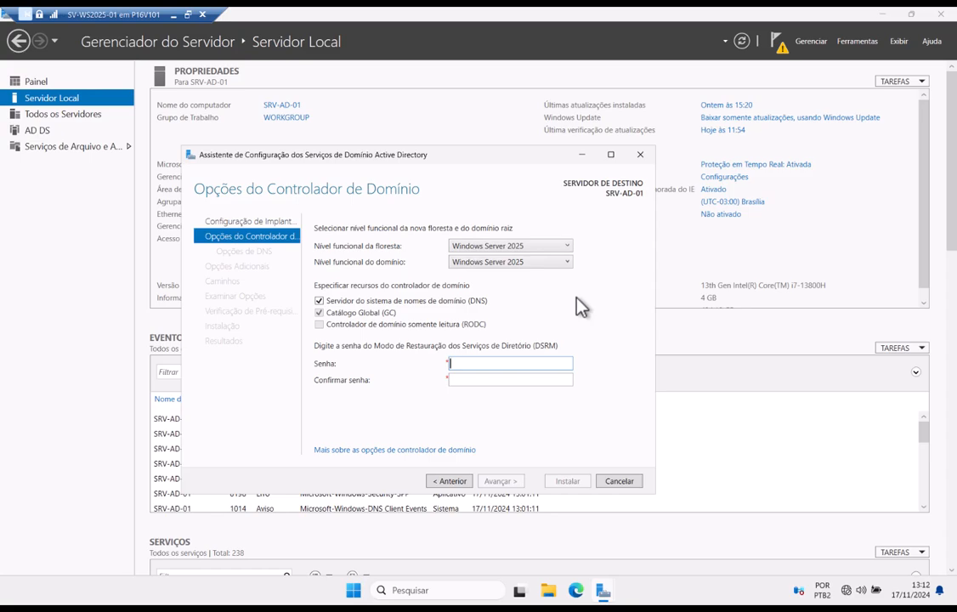
pyautogui.write('•••••••••')
pyautogui.press('Tab')
pyautogui.write('•••••••••')
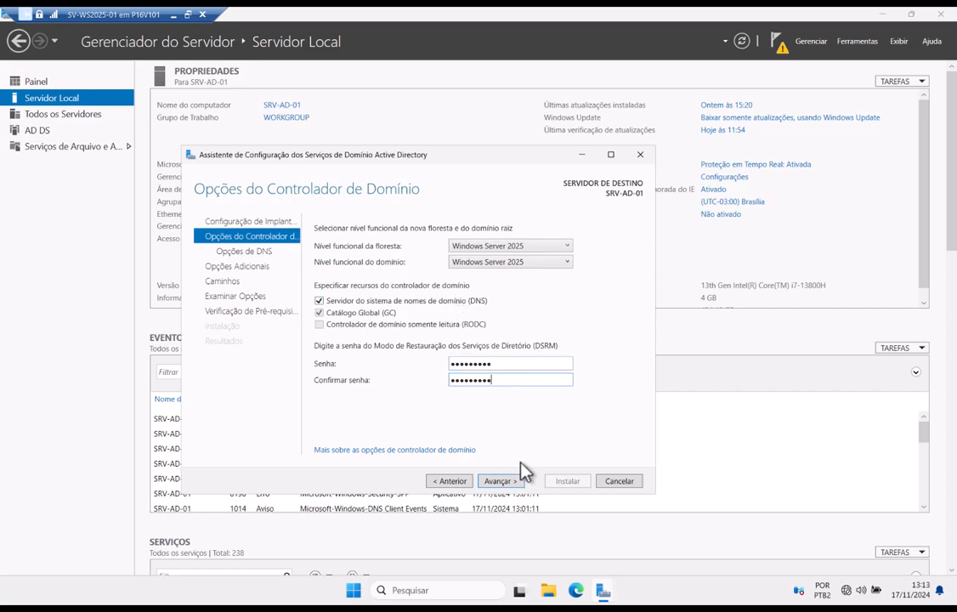
pyautogui.click(509, 482)
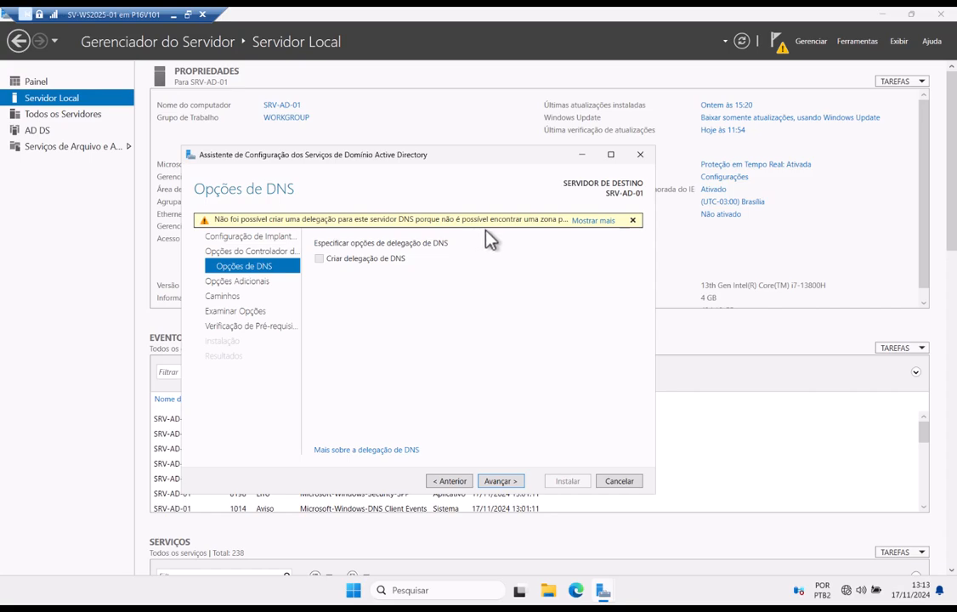
# Accept the DNS options without delegation, the NetBIOS name POPOVICI and the default database, log and SYSVOL folders.
pyautogui.click(500, 481)
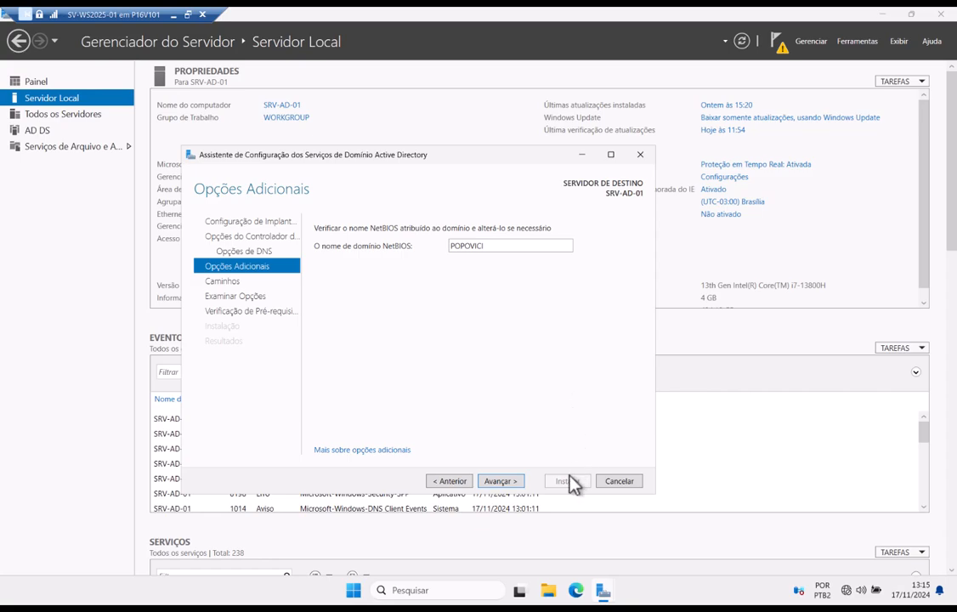
pyautogui.click(518, 483)
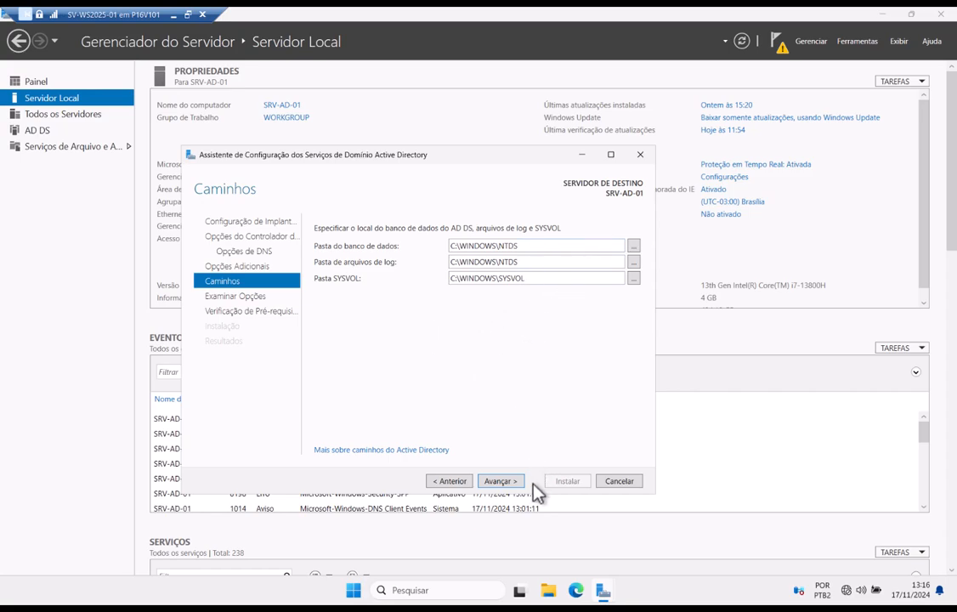
pyautogui.click(503, 482)
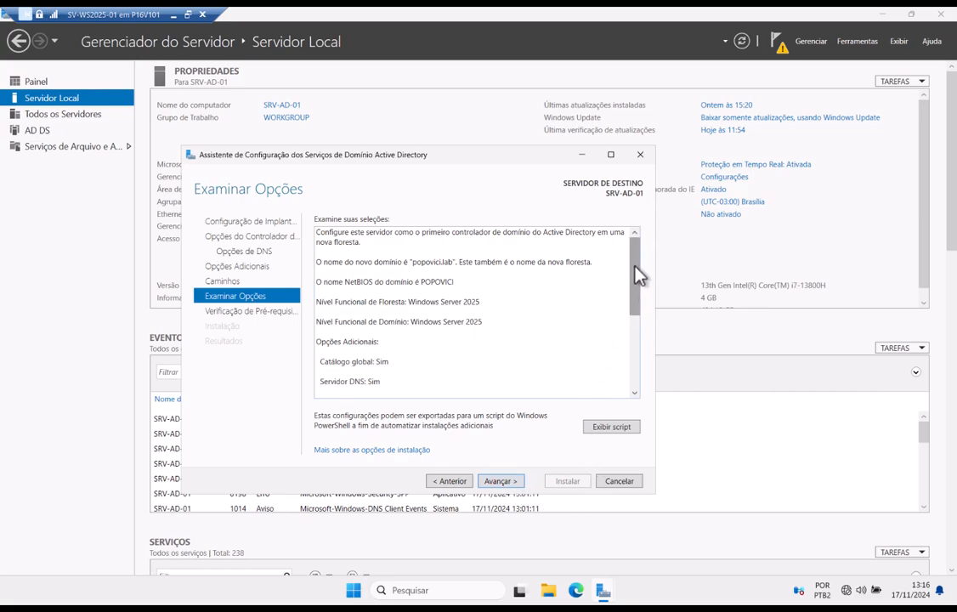
# Review the summary of deployment selections and the equivalent PowerShell script, closing the script when done.
pyautogui.scroll(-3, 634, 293)
pyautogui.scroll(-1, 629, 312)
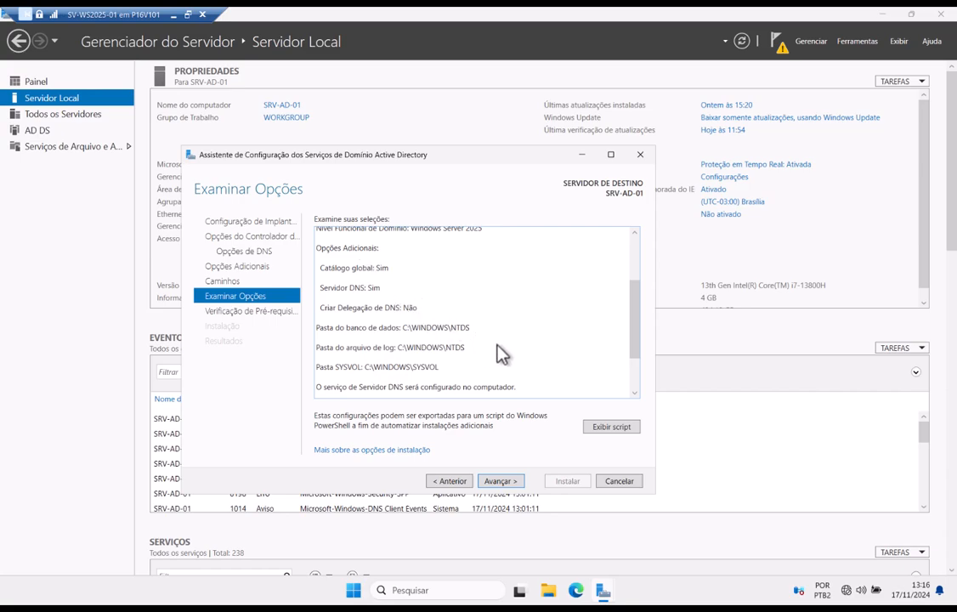
pyautogui.moveTo(634, 309); pyautogui.dragTo(634, 245)
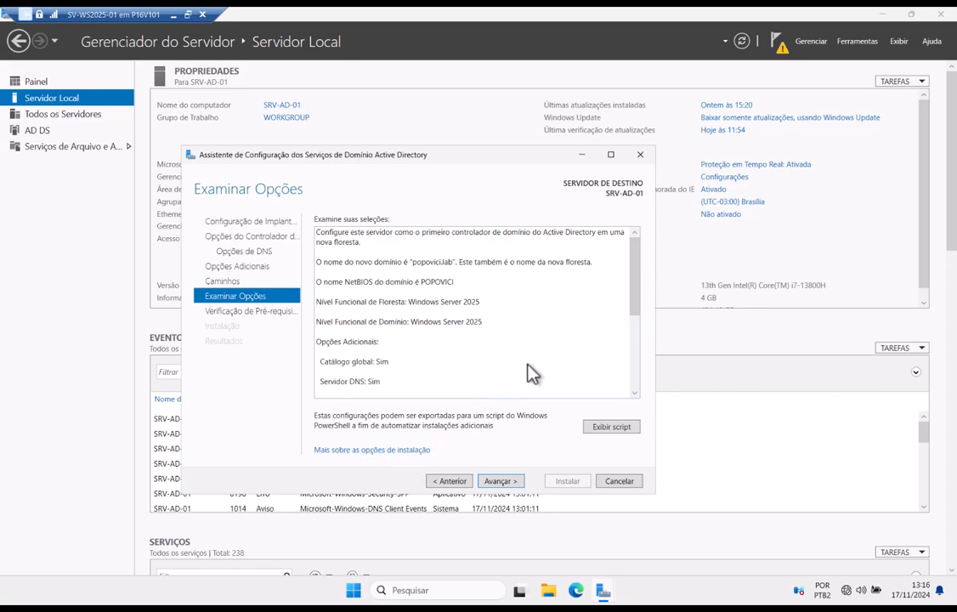
pyautogui.click(612, 428)
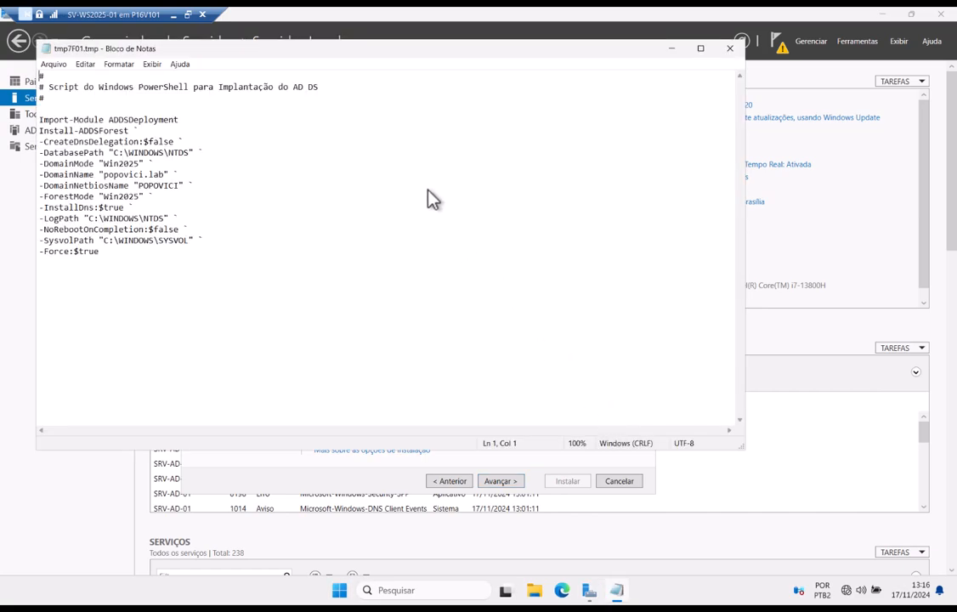
pyautogui.moveTo(313, 51); pyautogui.dragTo(415, 102)
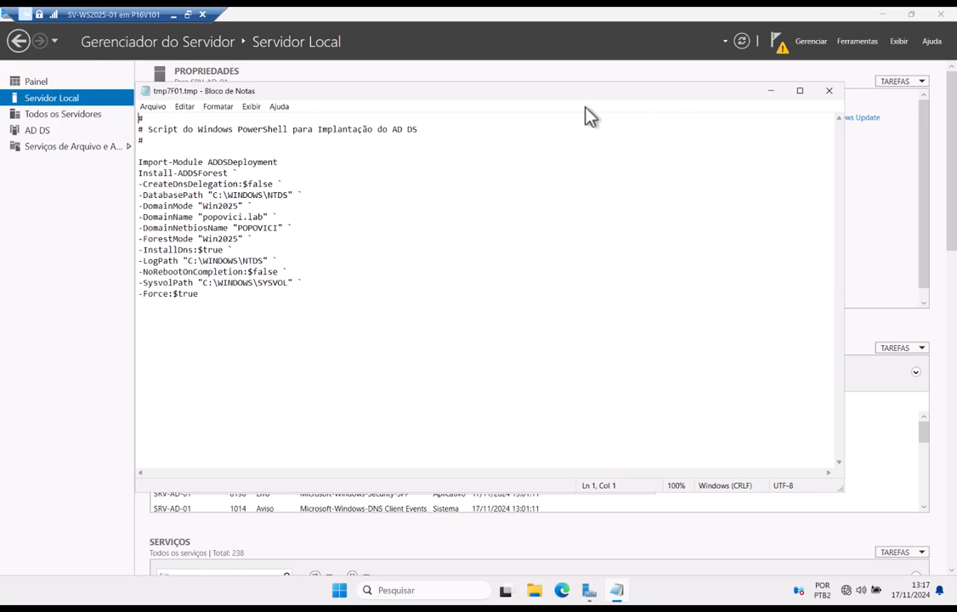
pyautogui.click(836, 90)
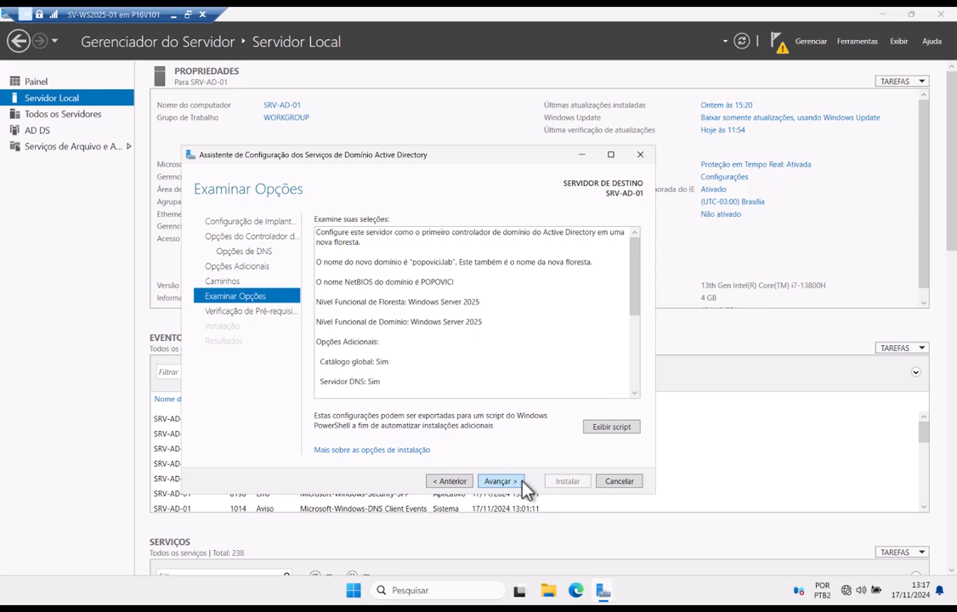
# Run the prerequisite check, install the domain controller configuration and dismiss the restart notice.
pyautogui.click(501, 482)
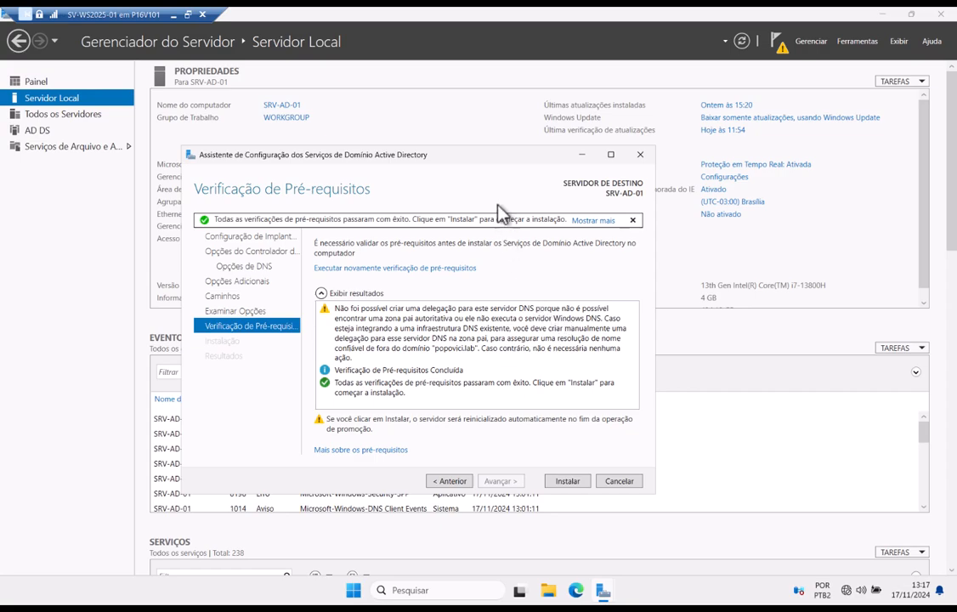
pyautogui.moveTo(415, 154); pyautogui.dragTo(584, 124)
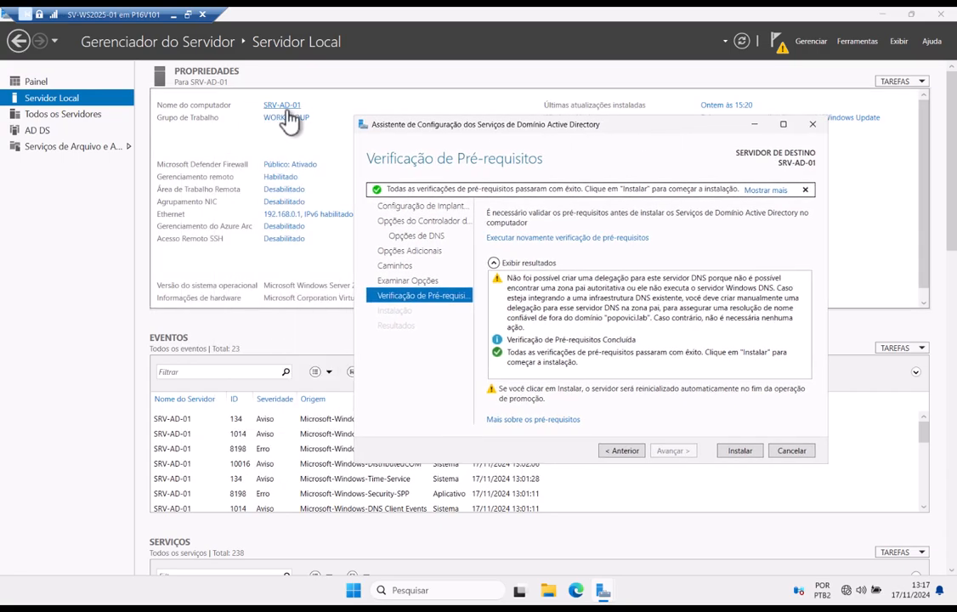
pyautogui.moveTo(667, 132); pyautogui.dragTo(636, 123)
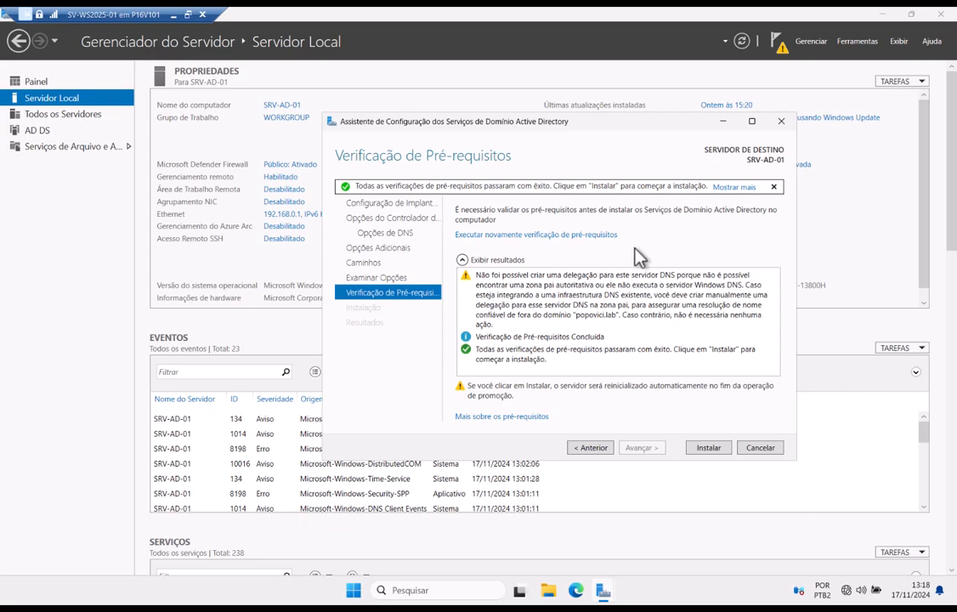
pyautogui.click(711, 451)
pyautogui.moveTo(639, 125); pyautogui.dragTo(677, 139)
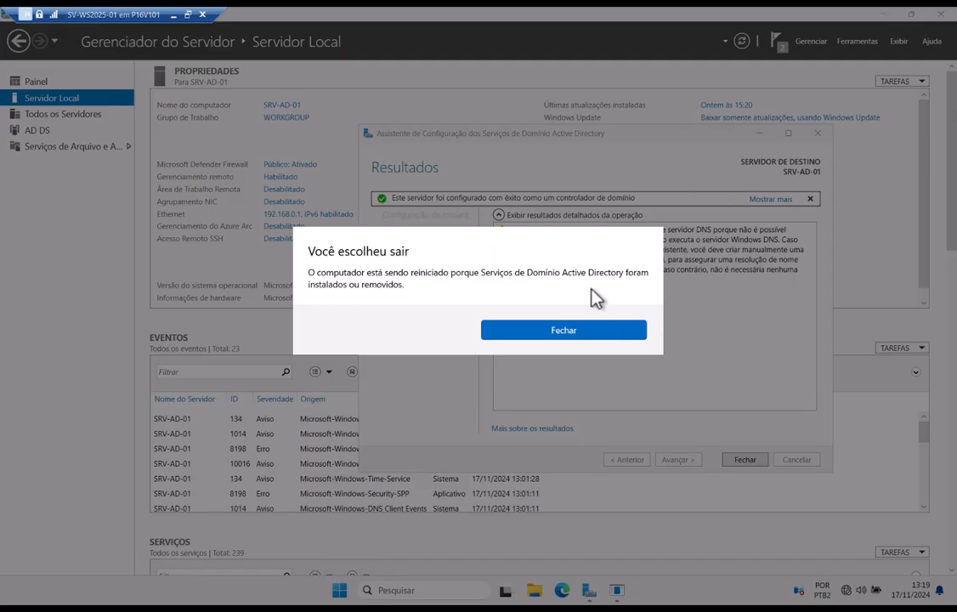
pyautogui.click(599, 332)
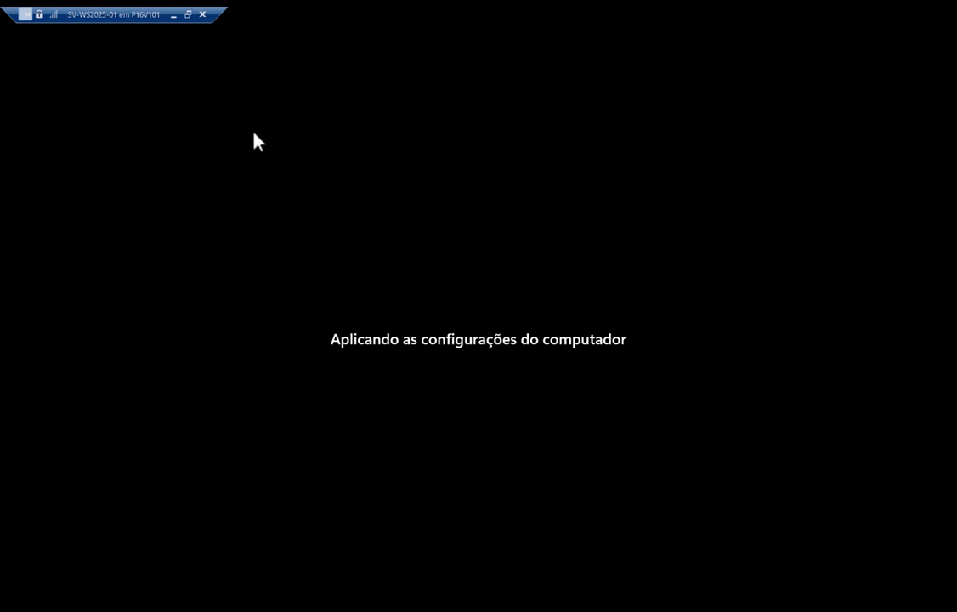
pyautogui.click(188, 15)
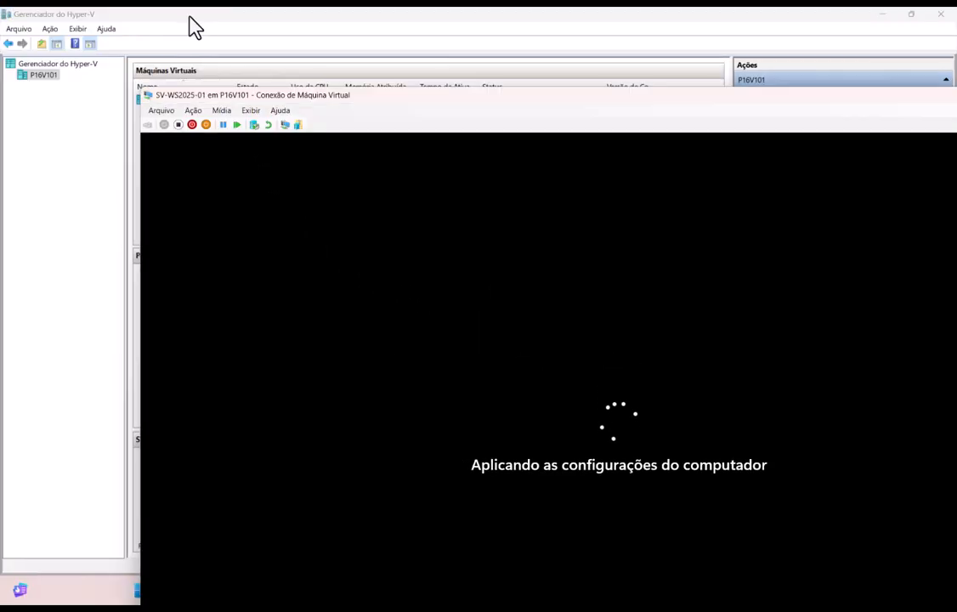
pyautogui.moveTo(517, 107); pyautogui.dragTo(502, 147)
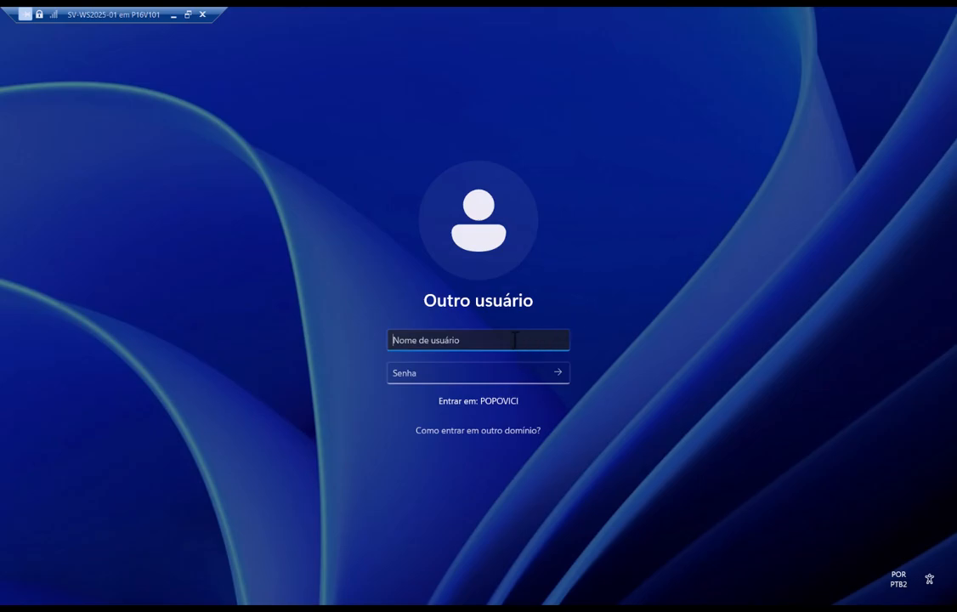
# Sign in to the POPOVICI domain as administrador with the account password.
pyautogui.write('administrador')
pyautogui.click(515, 371)
pyautogui.write('••')
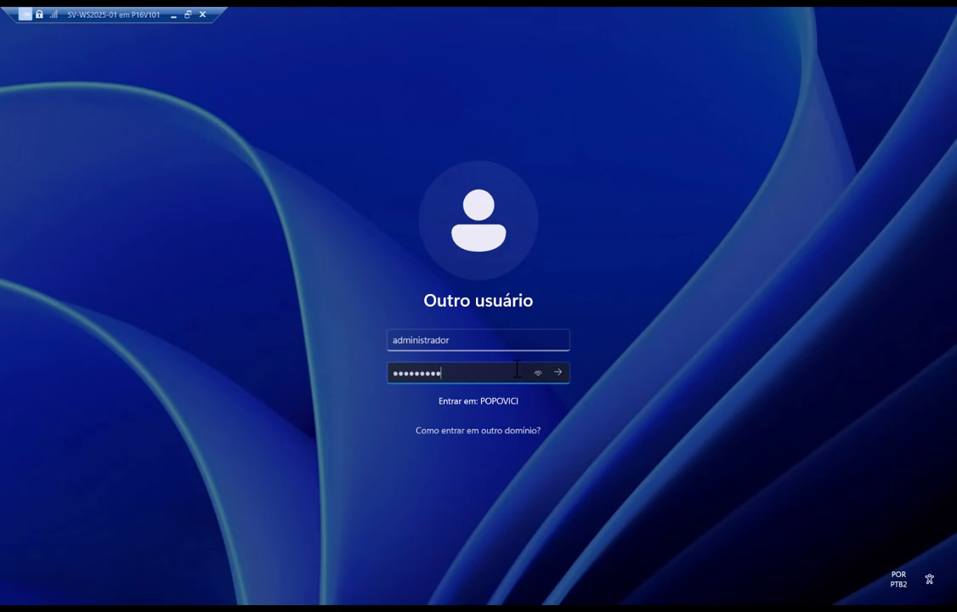
pyautogui.click(559, 378)
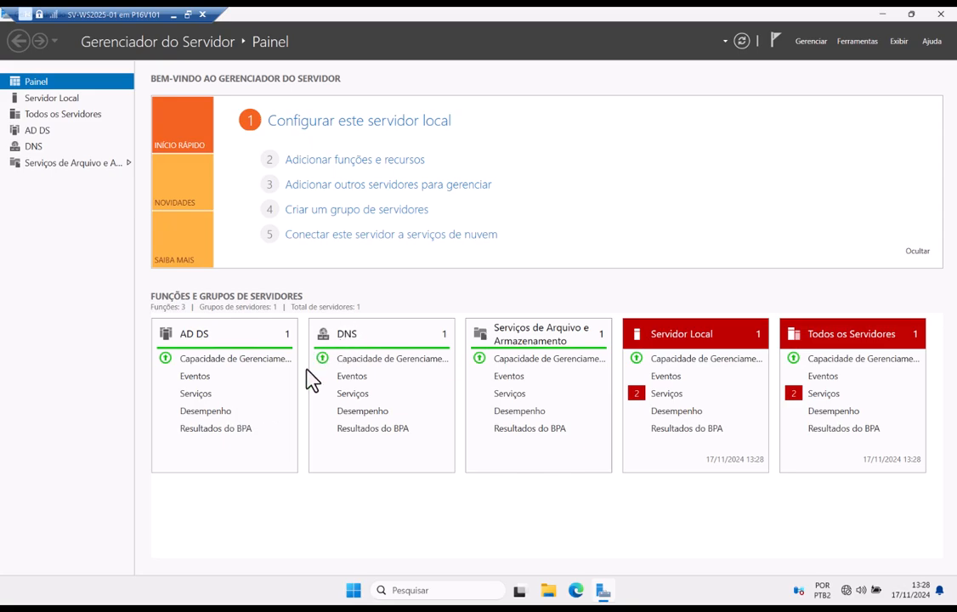
# Check the local server's service alerts from the dashboard and close the details.
pyautogui.click(668, 395)
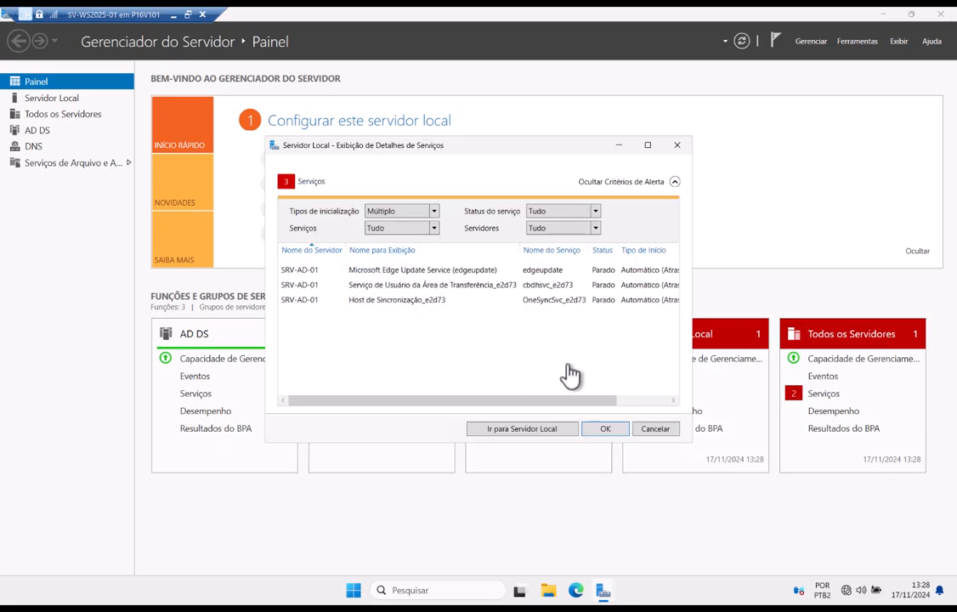
pyautogui.click(623, 430)
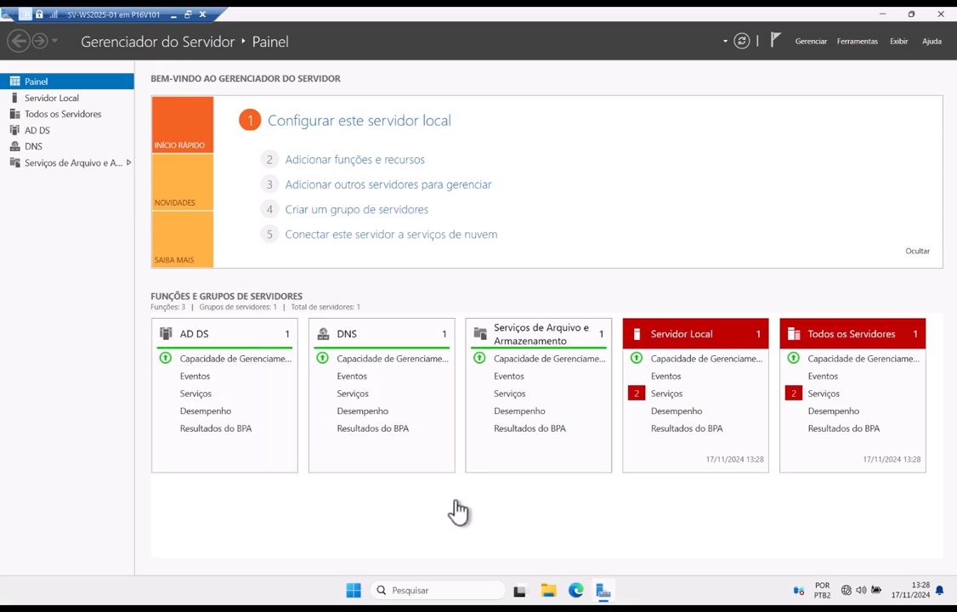
# Open Usuários e Computadores do Active Directory, expand the popovici.lab domain and show the contents of Domain Controllers.
pyautogui.click(847, 42)
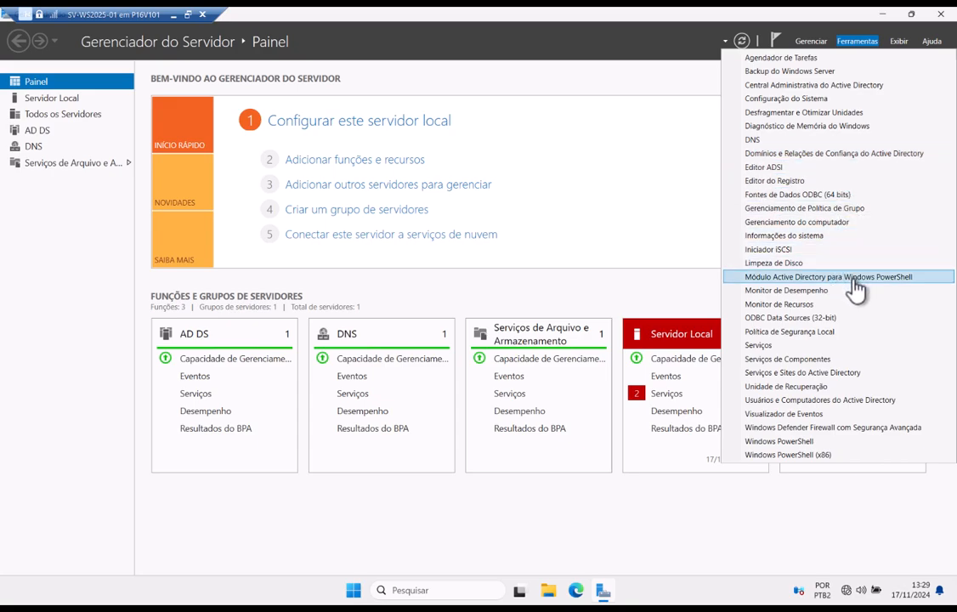
pyautogui.click(836, 401)
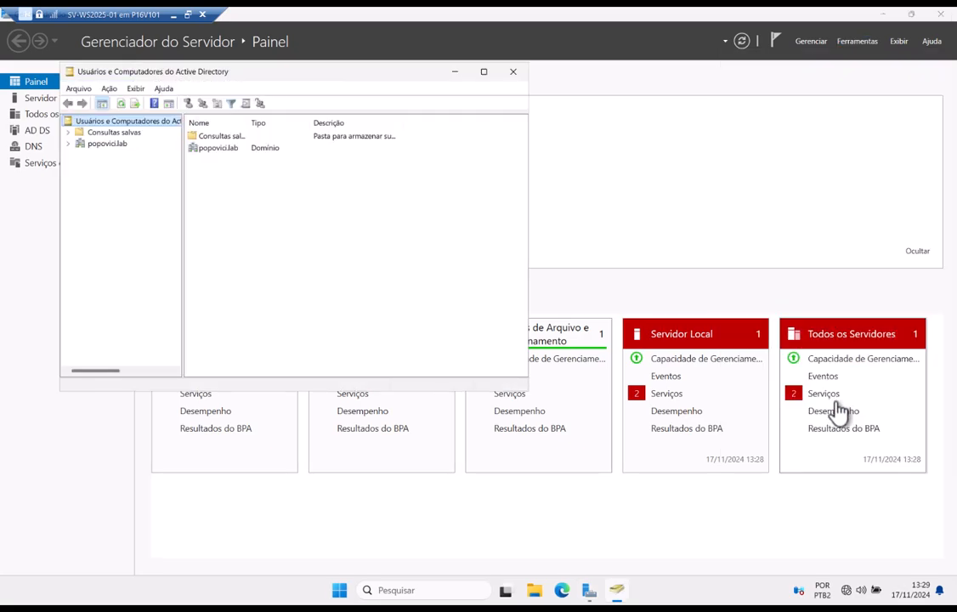
pyautogui.moveTo(347, 75); pyautogui.dragTo(578, 181)
pyautogui.moveTo(416, 311); pyautogui.dragTo(486, 324)
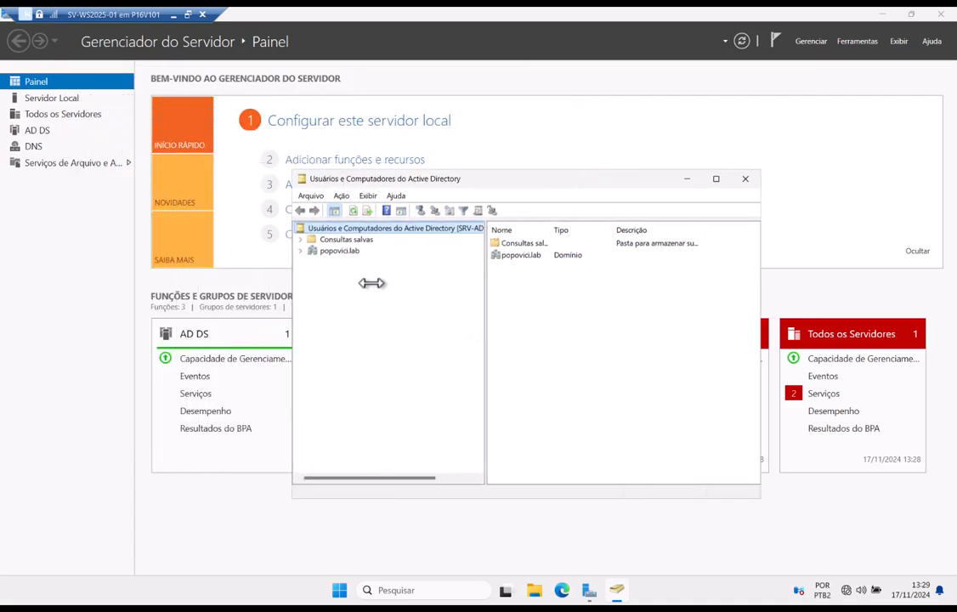
pyautogui.click(299, 250)
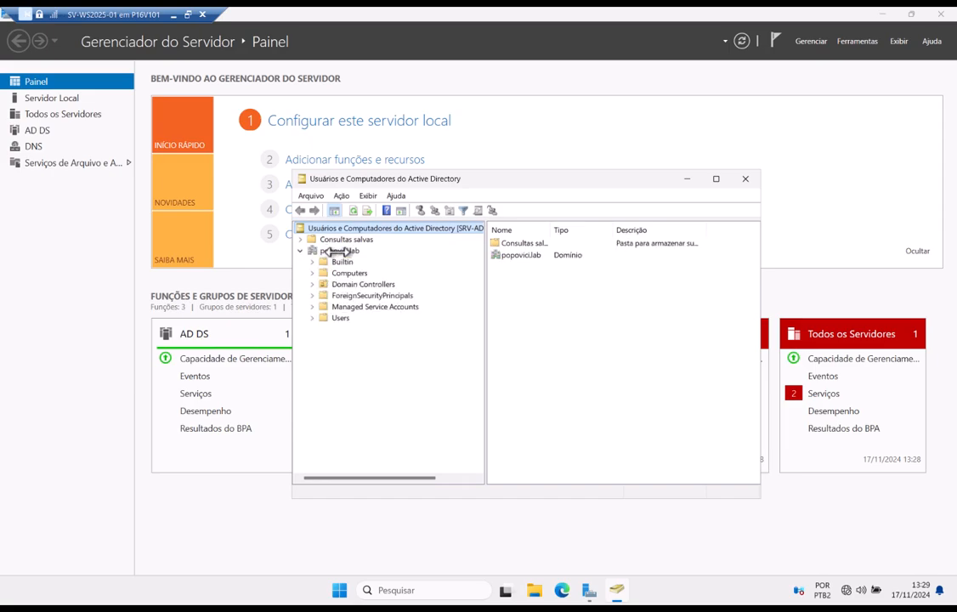
pyautogui.click(332, 283)
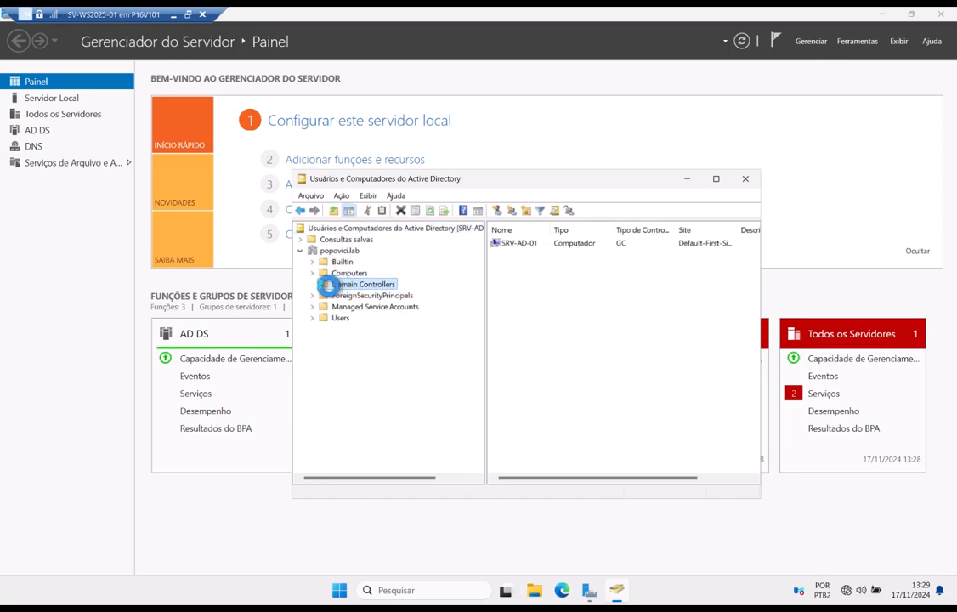
# Check the SRV-AD-01 entry under Domain Controllers, widening the window and the Site column to read it, and close the console.
pyautogui.click(515, 244)
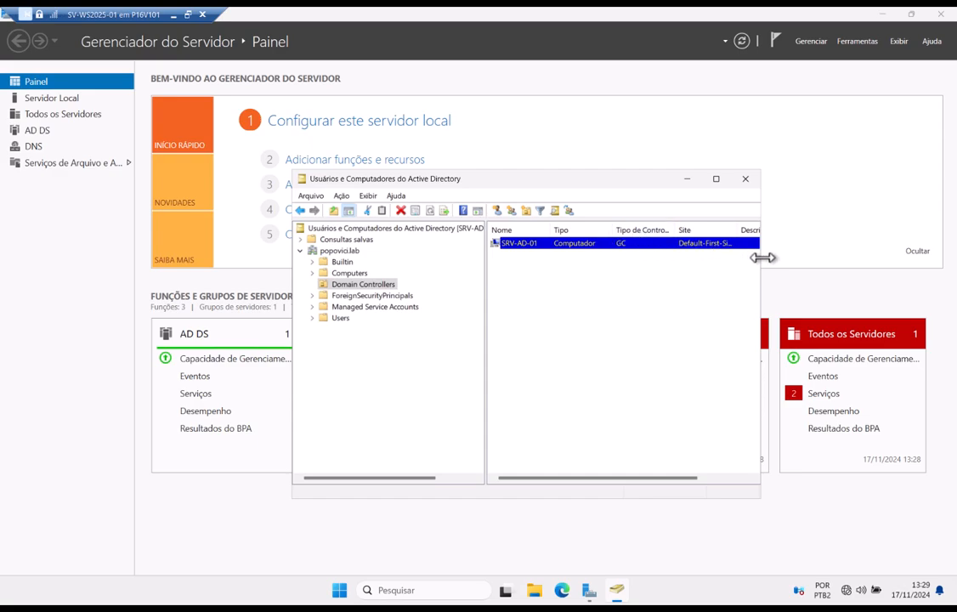
pyautogui.moveTo(772, 259); pyautogui.dragTo(849, 260)
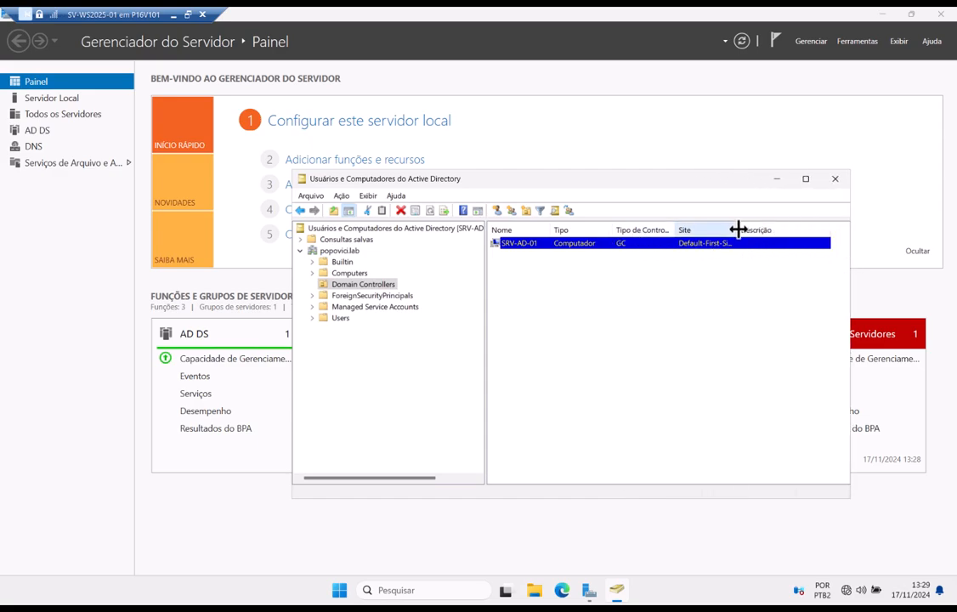
pyautogui.moveTo(737, 228); pyautogui.dragTo(771, 237)
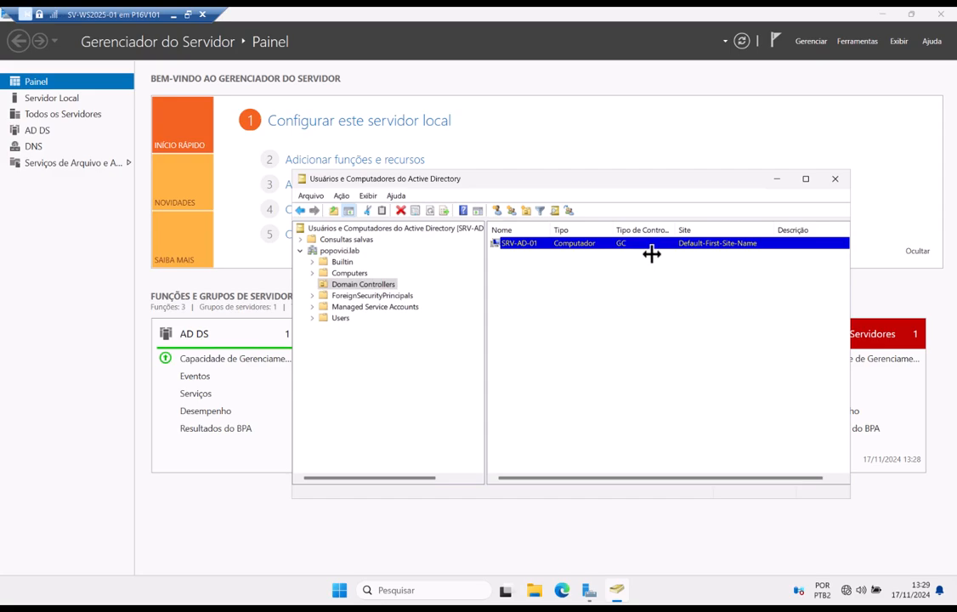
pyautogui.click(735, 297)
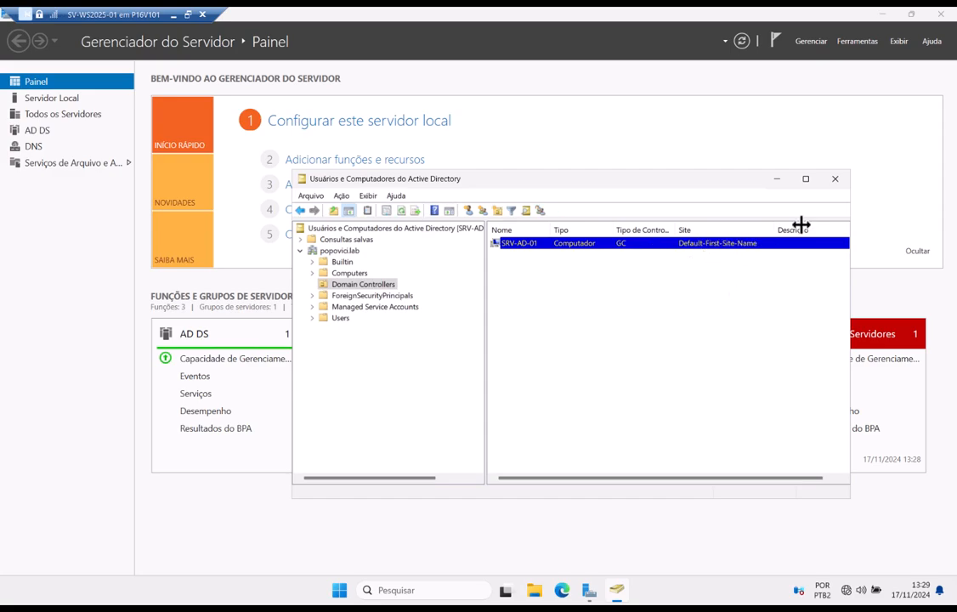
pyautogui.click(834, 178)
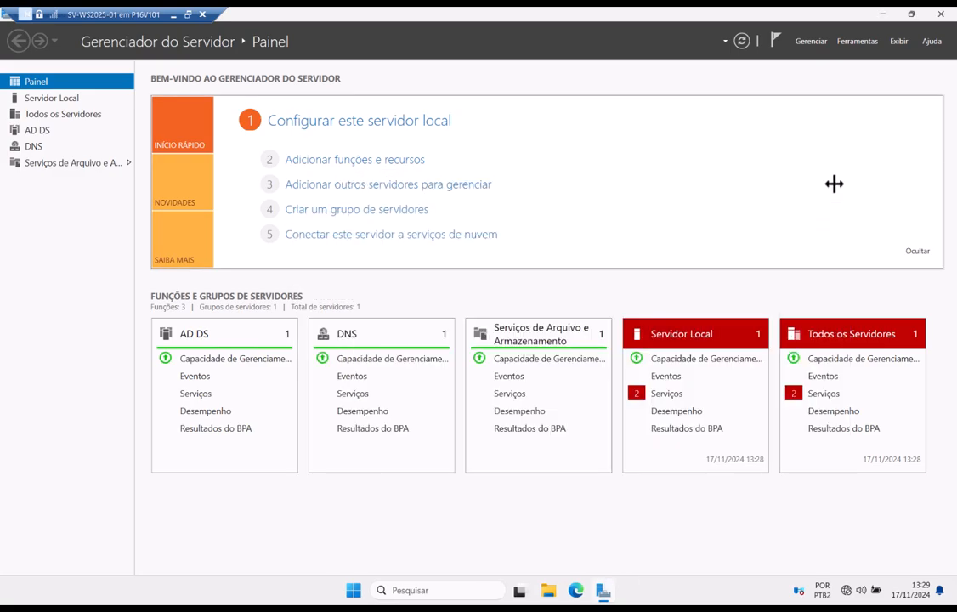
# Open Central Administrativa do Active Directory maximized and expand its Windows PowerShell History.
pyautogui.click(851, 40)
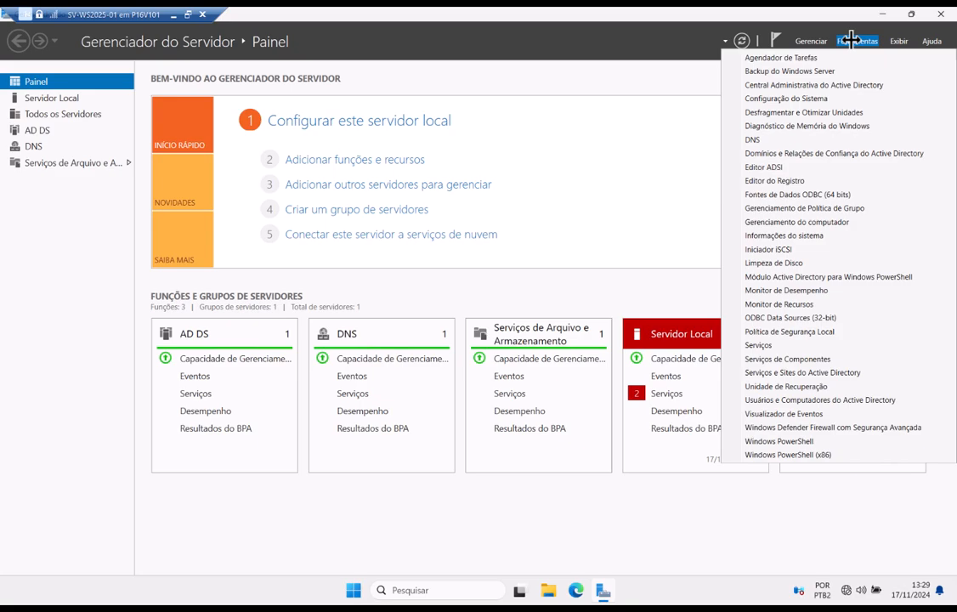
pyautogui.click(812, 85)
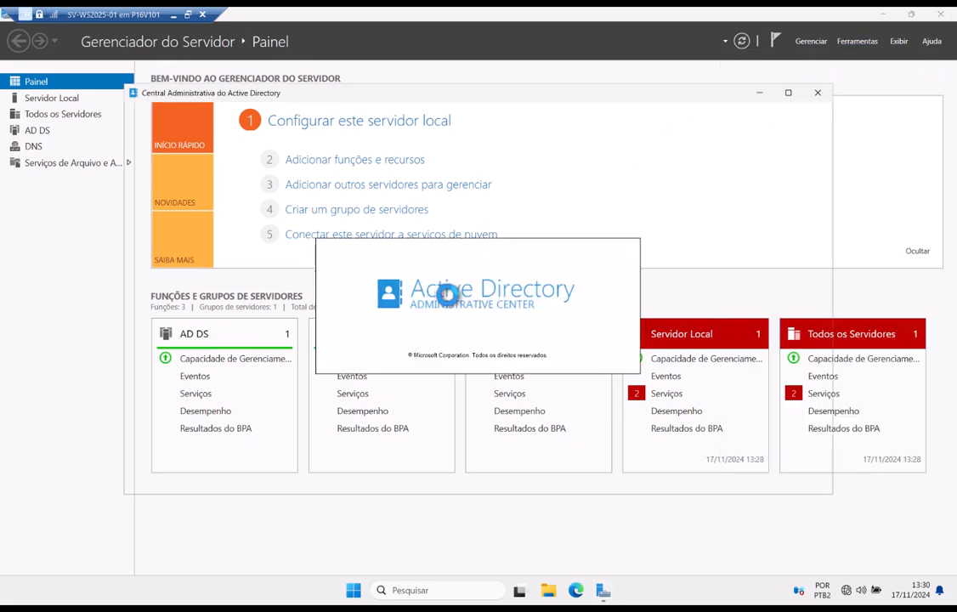
pyautogui.click(787, 92)
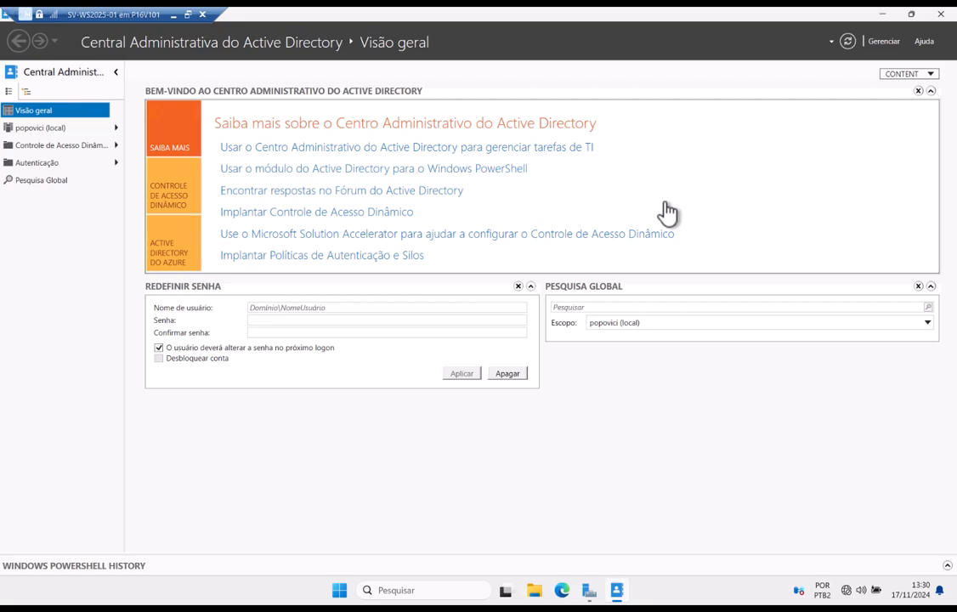
pyautogui.click(948, 566)
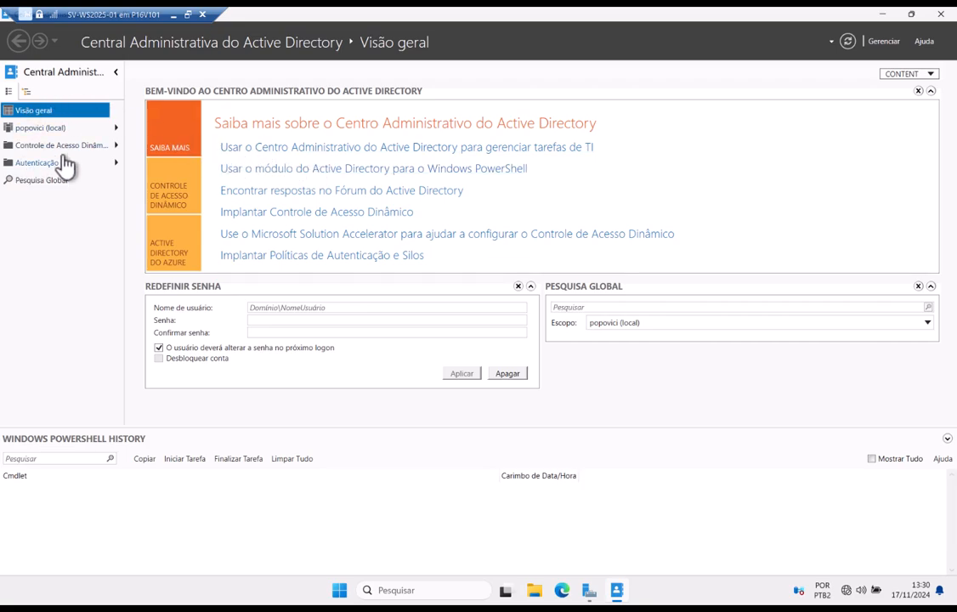
# Expand popovici (local) in a widened tree view and show the contents of Domain Controllers.
pyautogui.click(46, 129)
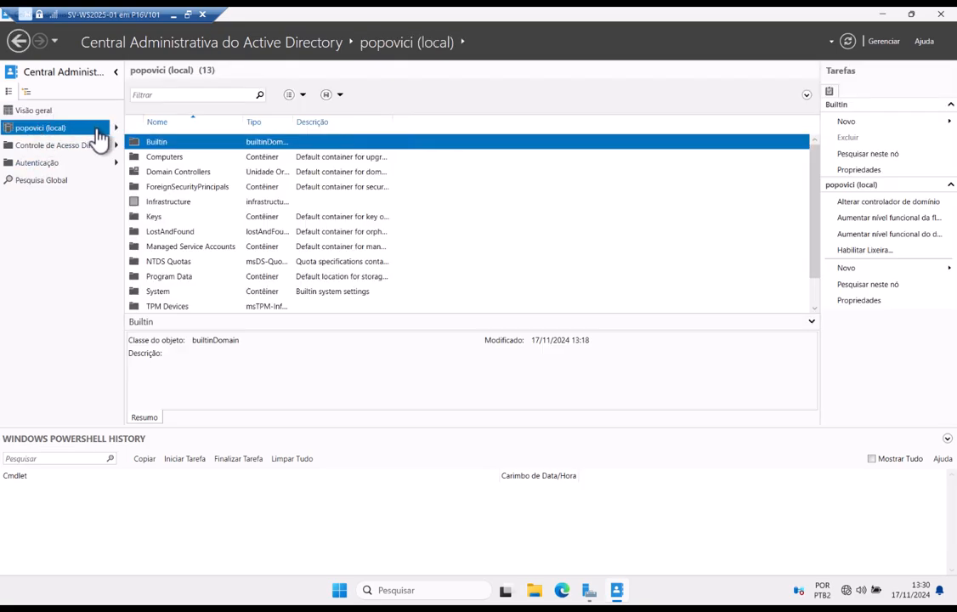
pyautogui.click(27, 92)
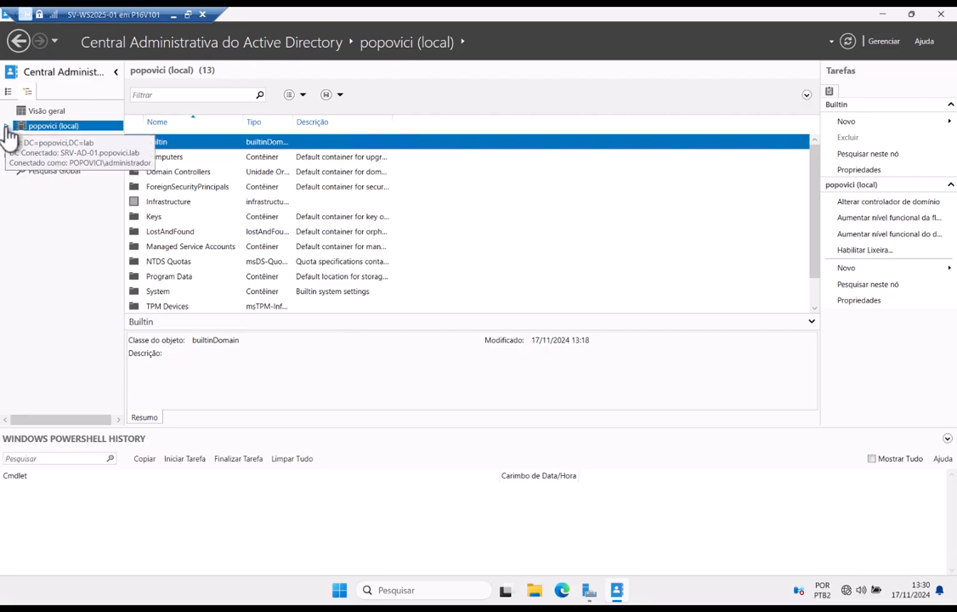
pyautogui.click(6, 128)
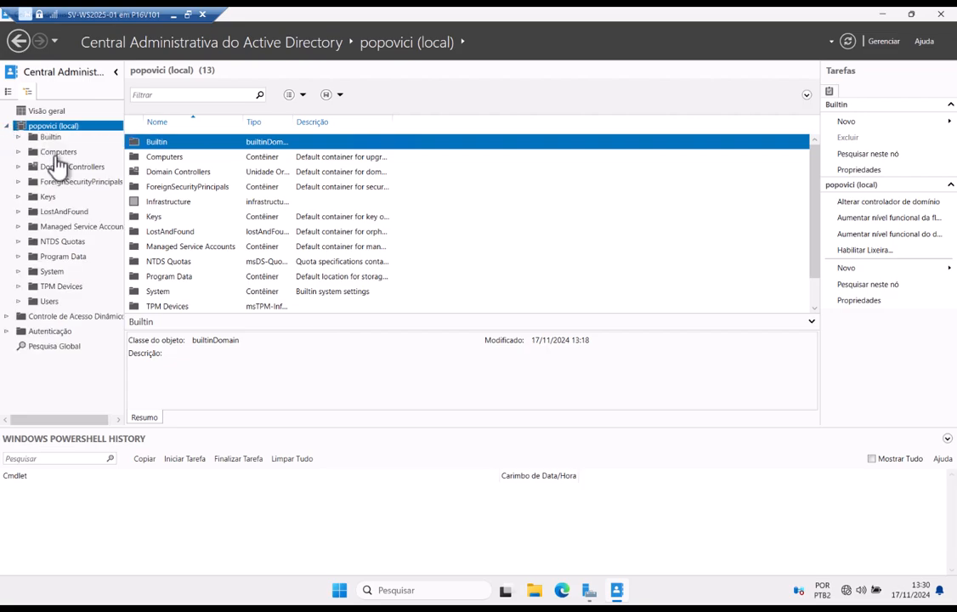
pyautogui.moveTo(124, 164); pyautogui.dragTo(169, 174)
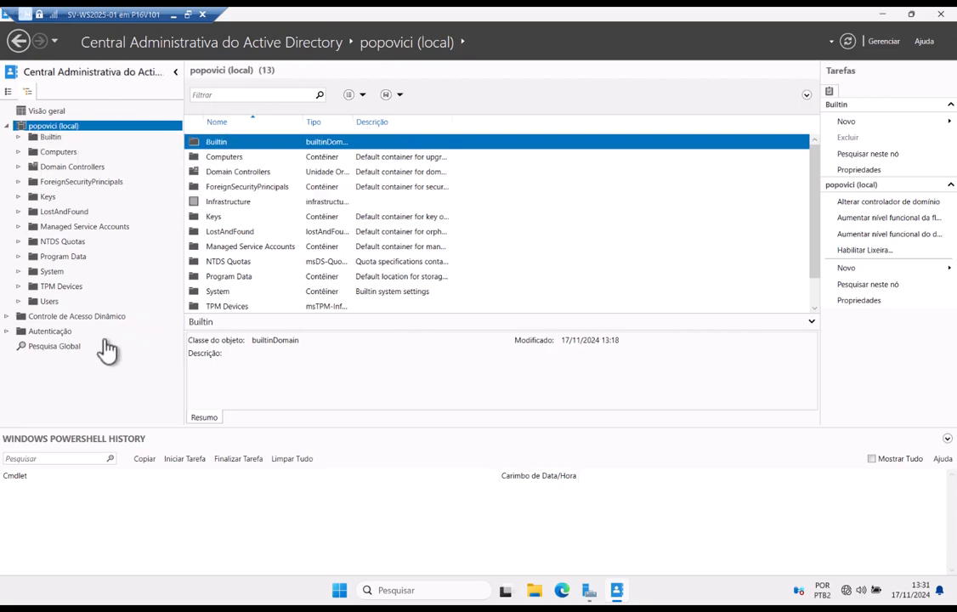
pyautogui.click(76, 167)
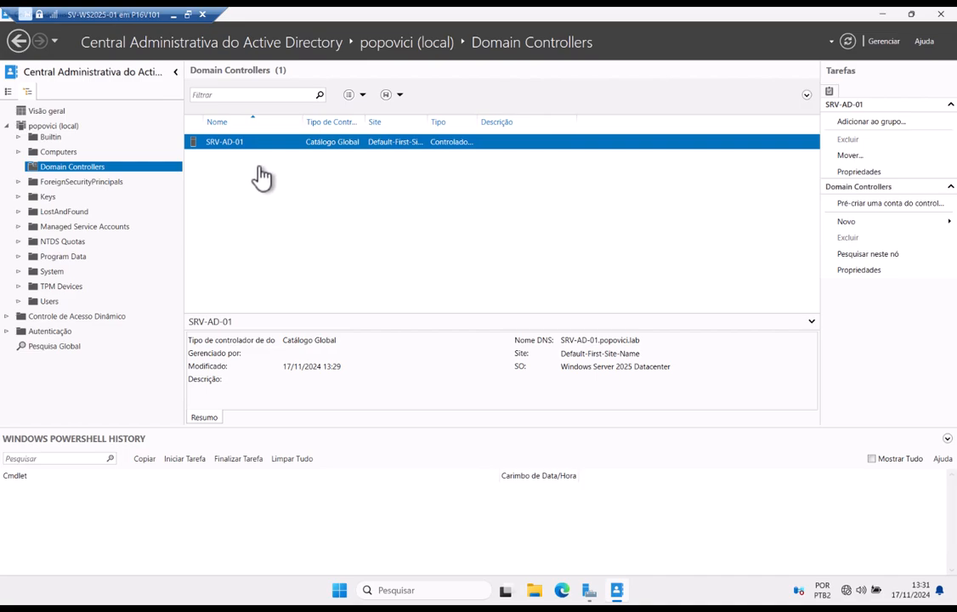
# Enable the Recycle Bin (Lixeira) for popovici (local) and expand the resulting Enable-ADOptionalFeature cmdlet in the PowerShell history.
pyautogui.click(70, 129)
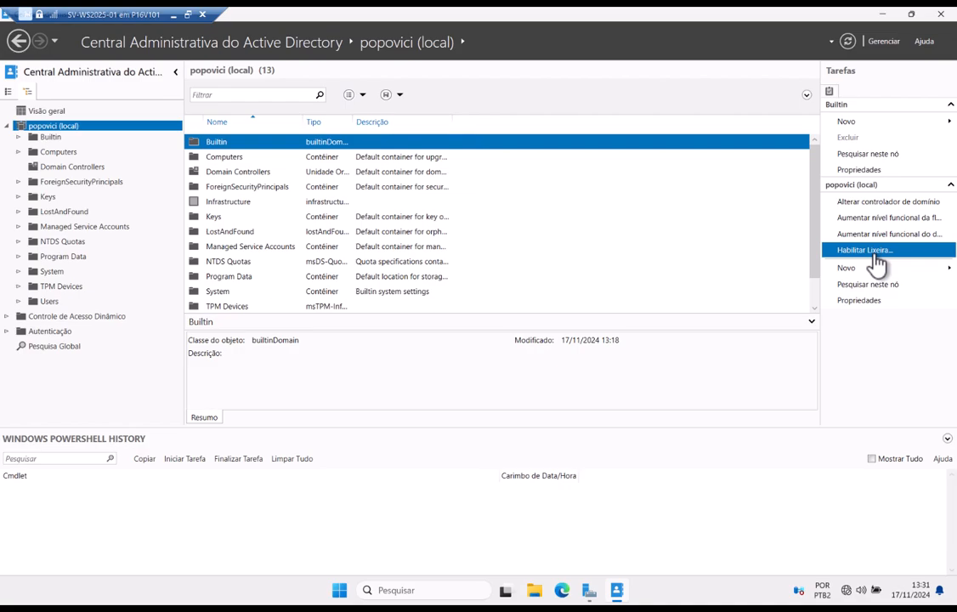
pyautogui.click(871, 254)
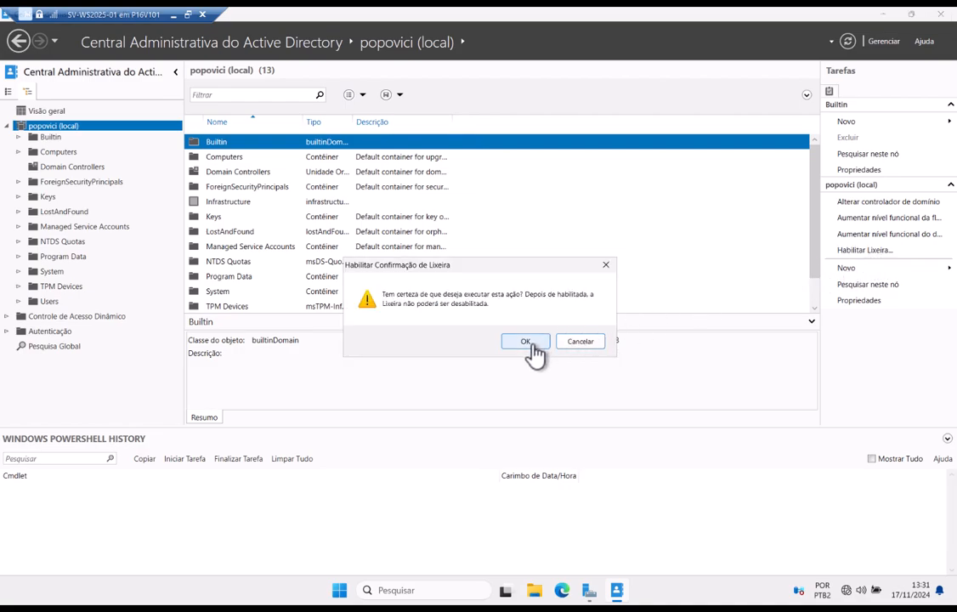
pyautogui.click(531, 344)
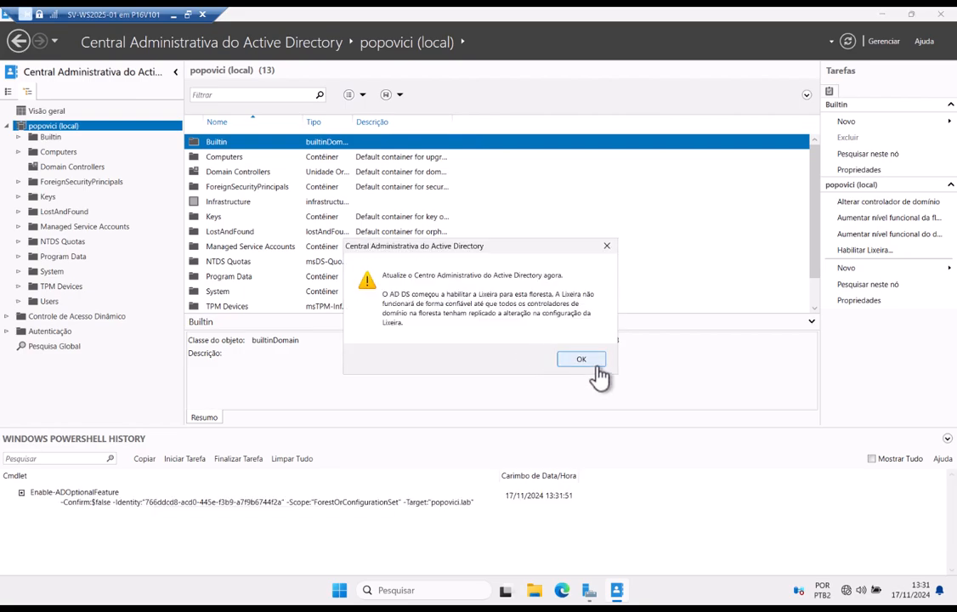
pyautogui.click(596, 368)
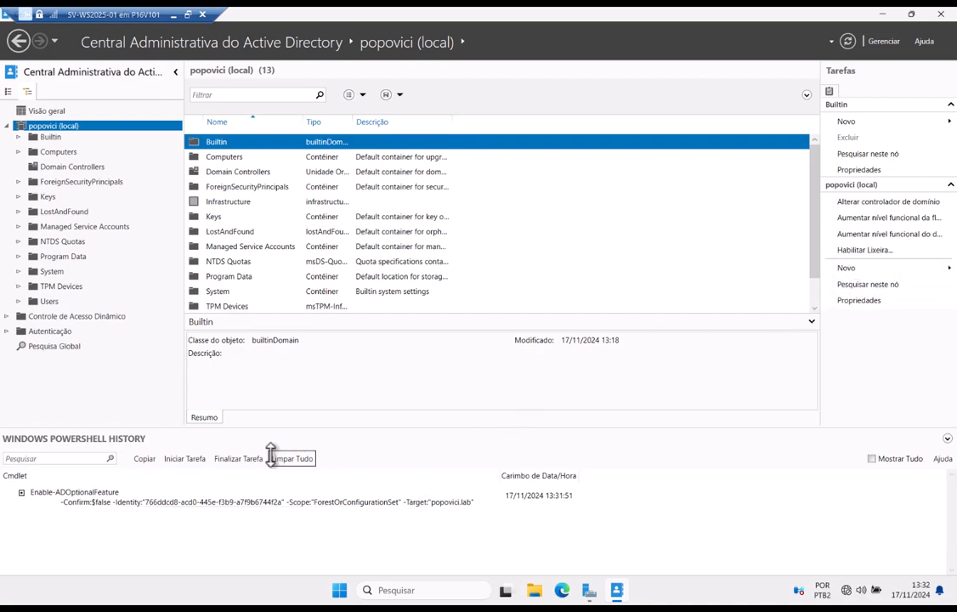
pyautogui.click(21, 493)
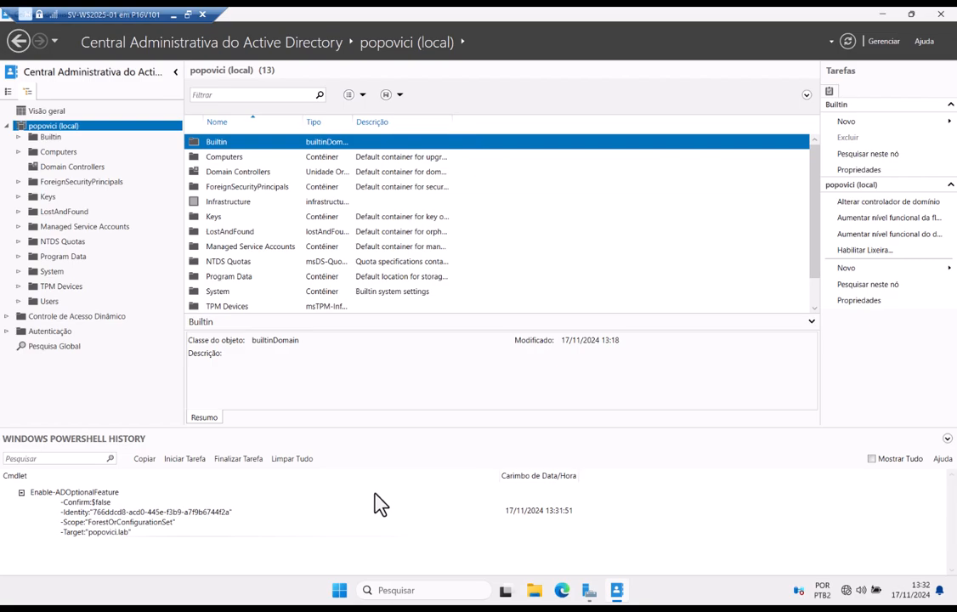
# Refresh the domain view, inspect the Domain Controllers and Deleted Objects containers, and close the Active Directory administrative center.
pyautogui.click(849, 43)
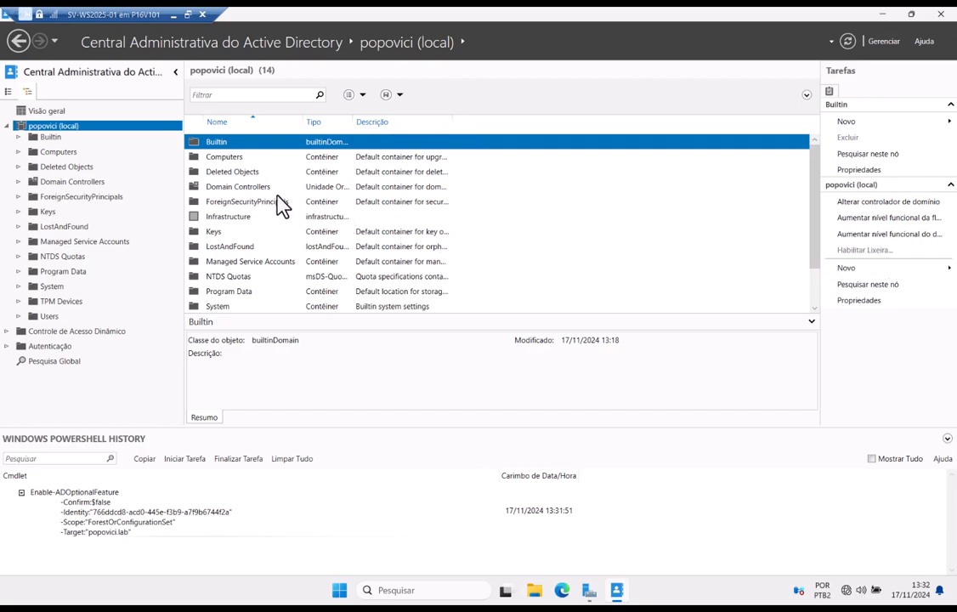
pyautogui.click(224, 189)
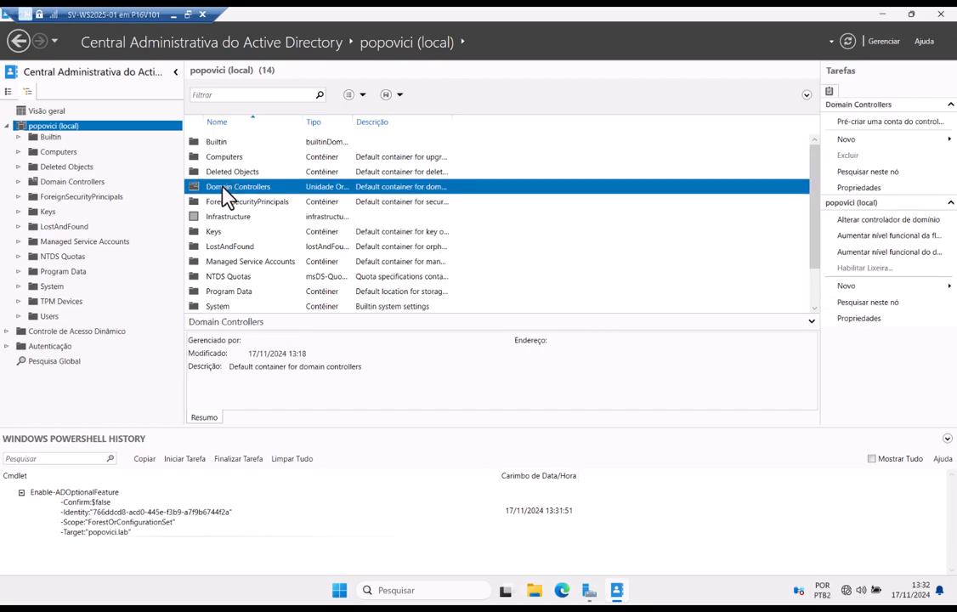
pyautogui.doubleClick(227, 189)
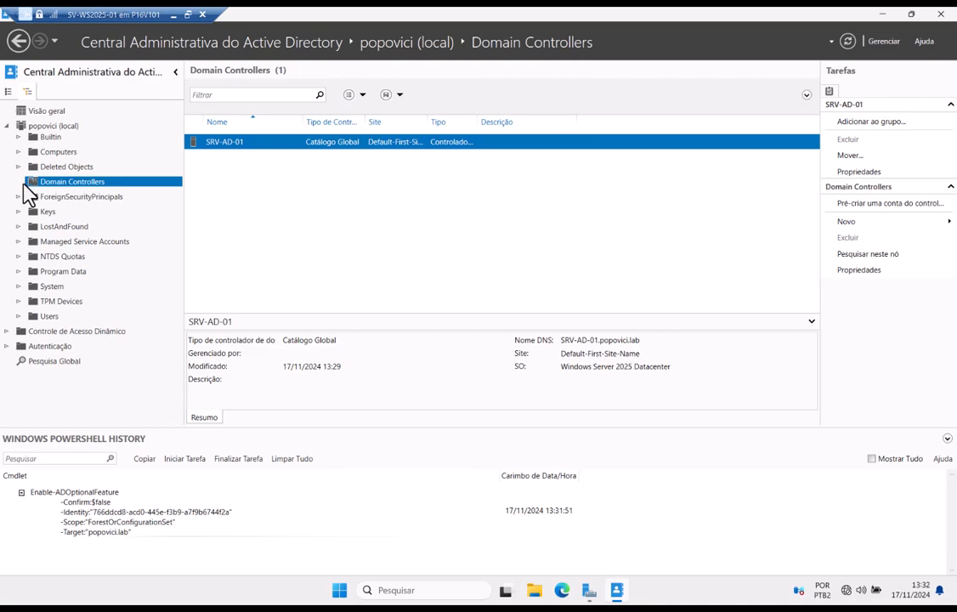
pyautogui.click(51, 127)
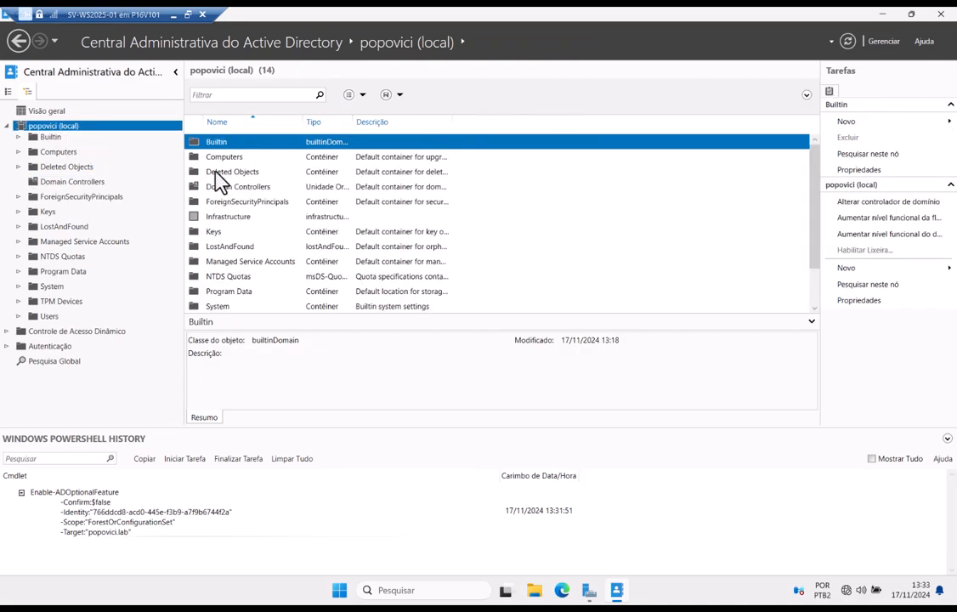
pyautogui.click(217, 173)
pyautogui.doubleClick(215, 174)
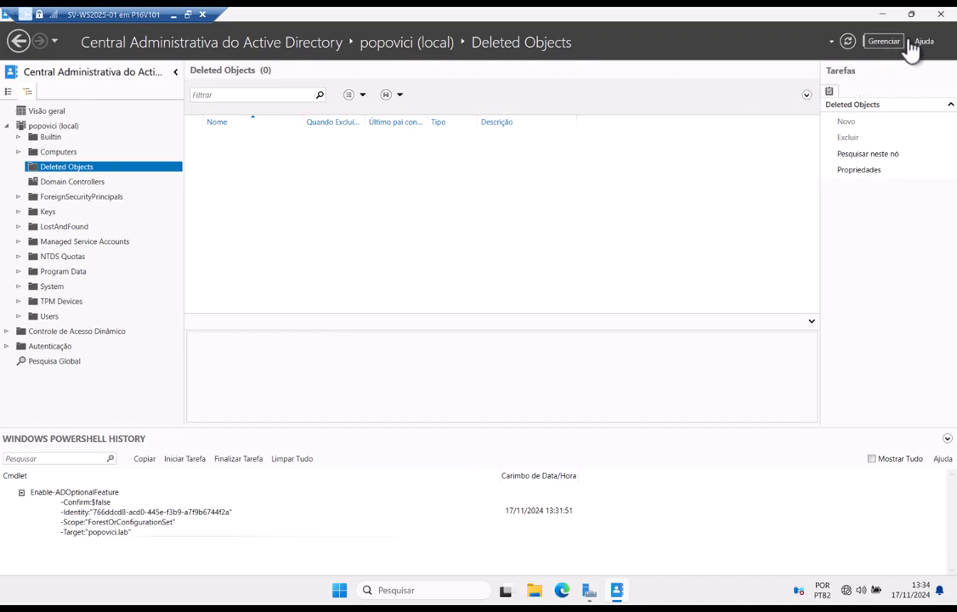
pyautogui.click(940, 15)
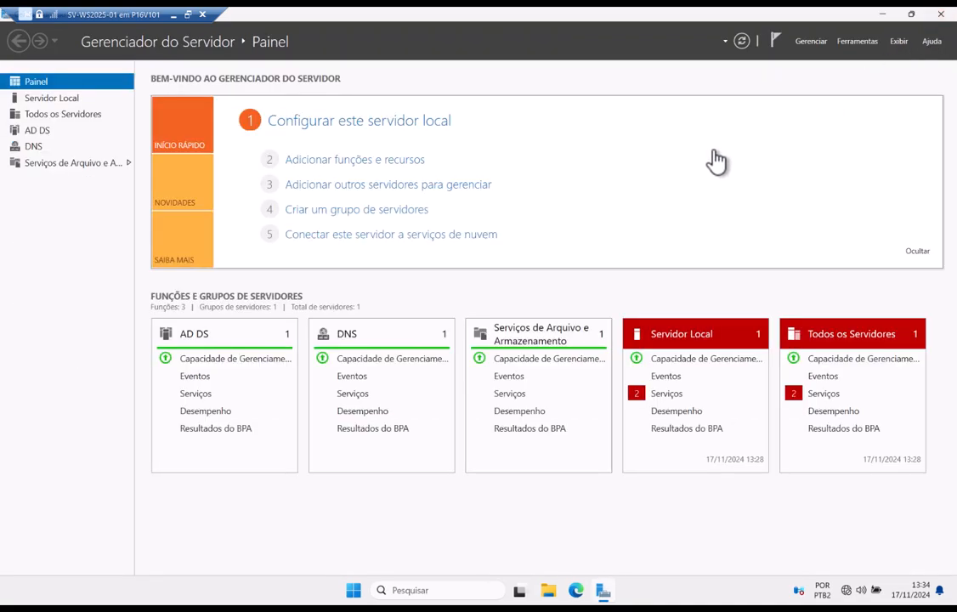
# Refresh the Gerenciador do Servidor dashboard and show the properties of Servidor Local.
pyautogui.click(742, 40)
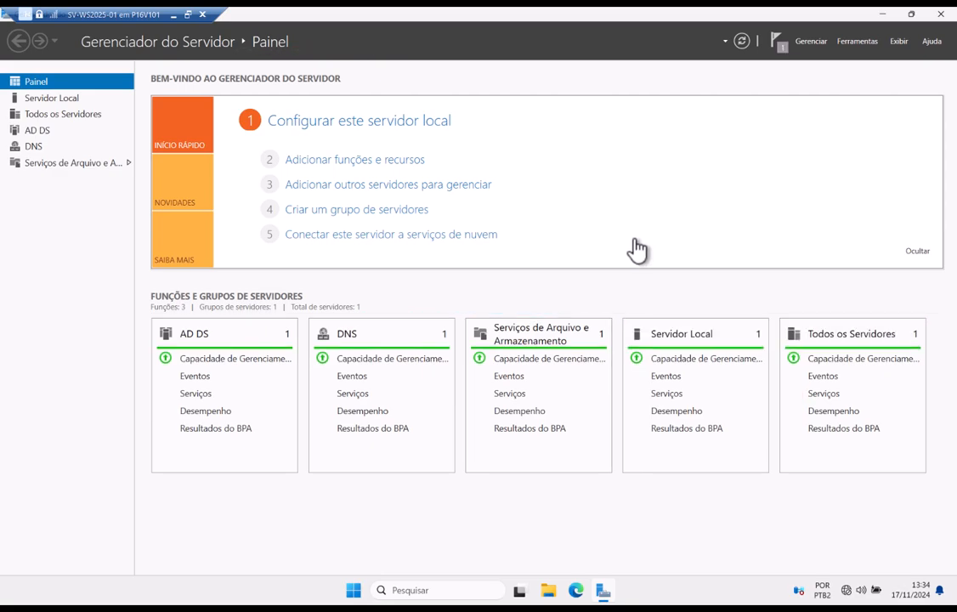
pyautogui.click(68, 100)
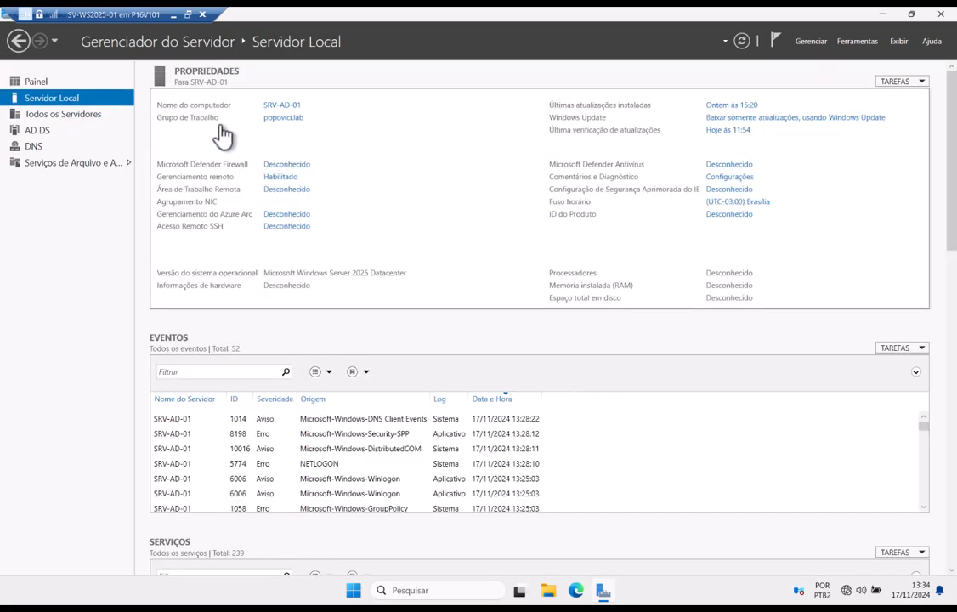